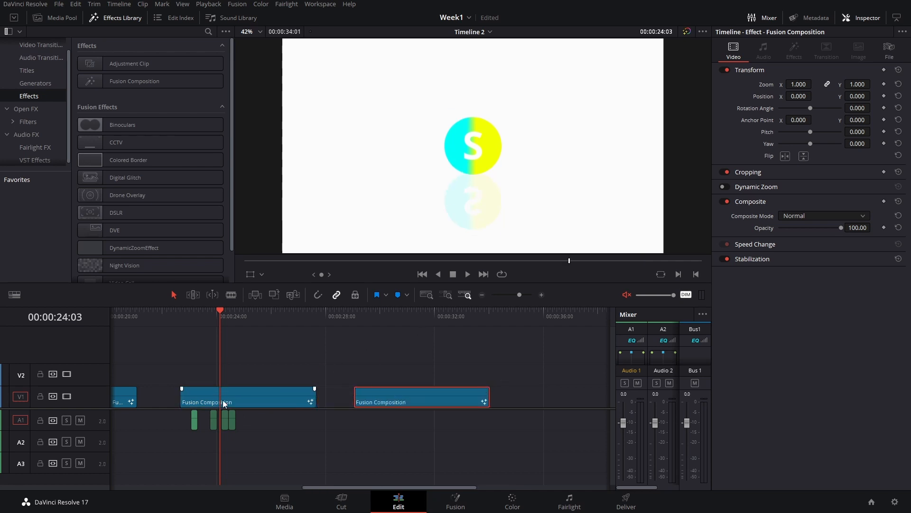
Open the last Fusion Composition clip on track V1 in the Fusion page.
{"action": "left_click", "coordinate": [392, 323]}
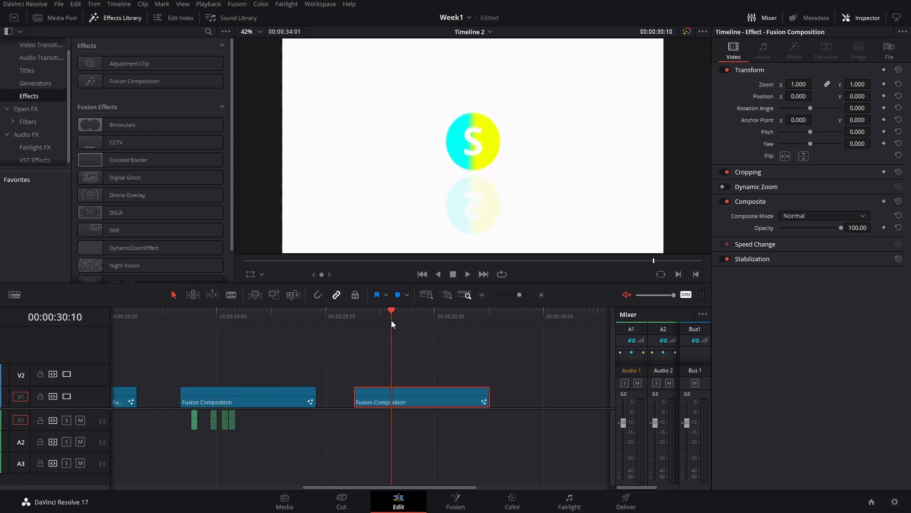
{"action": "right_click", "coordinate": [391, 400]}
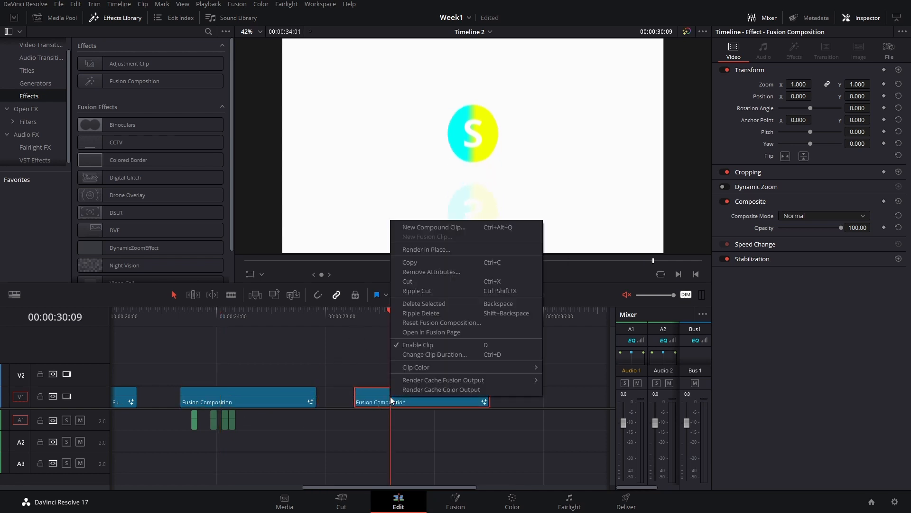
{"action": "left_click", "coordinate": [453, 333]}
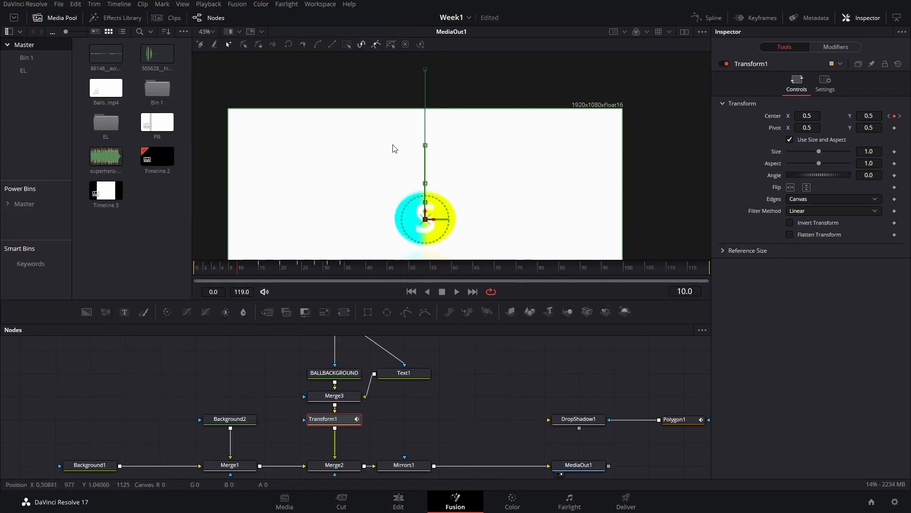
At frame 15, set the Center X of Transform1 to 0.6 to shift the ball's first bounce peak sideways.
{"action": "left_click_drag", "start_coordinate": [476, 185], "coordinate": [472, 161]}
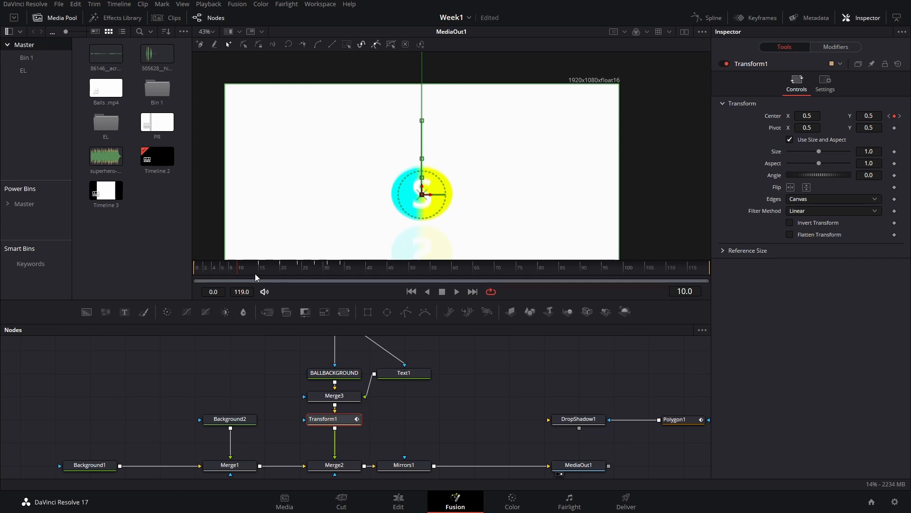
{"action": "left_click_drag", "start_coordinate": [246, 266], "coordinate": [269, 259]}
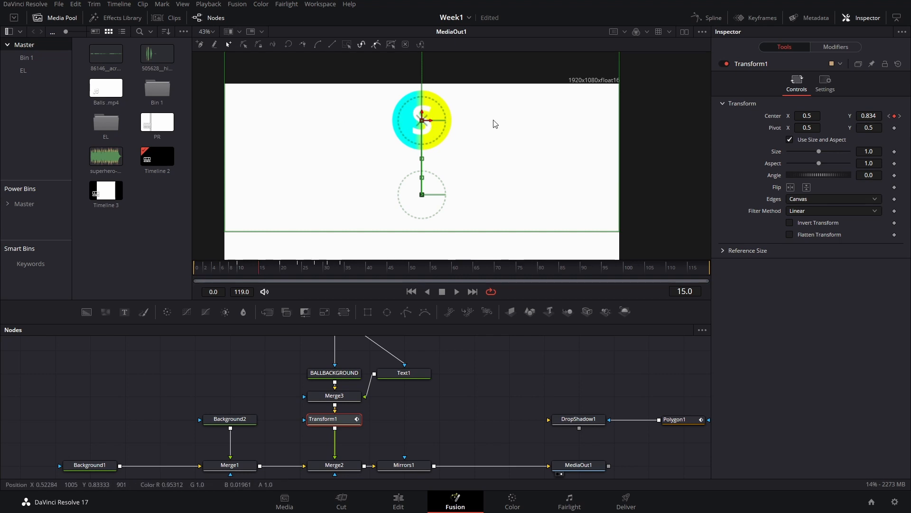
{"action": "left_click_drag", "start_coordinate": [802, 118], "coordinate": [829, 118]}
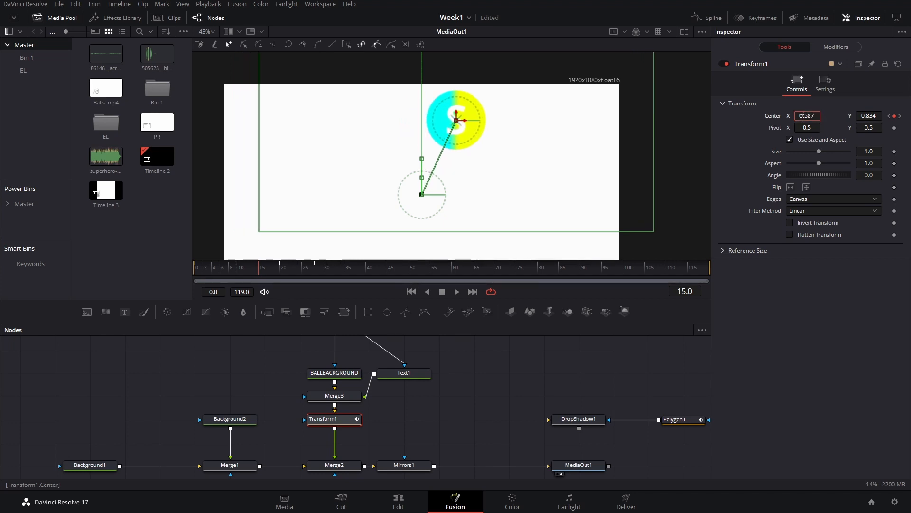
{"action": "type", "text": "0.6"}
{"action": "key", "text": "Tab"}
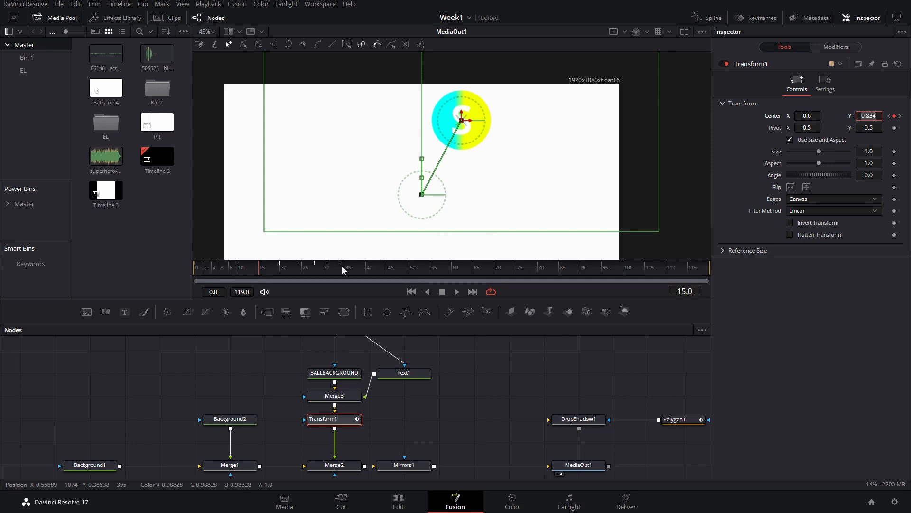
At frame 20, set the Center X of Transform1 to 0.68 for the ball's landing.
{"action": "left_click", "coordinate": [280, 272]}
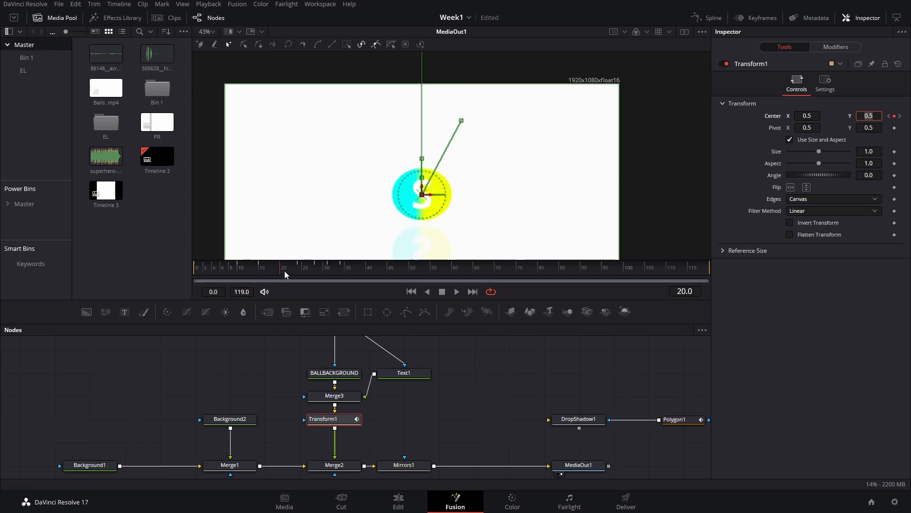
{"action": "left_click_drag", "start_coordinate": [440, 195], "coordinate": [493, 195]}
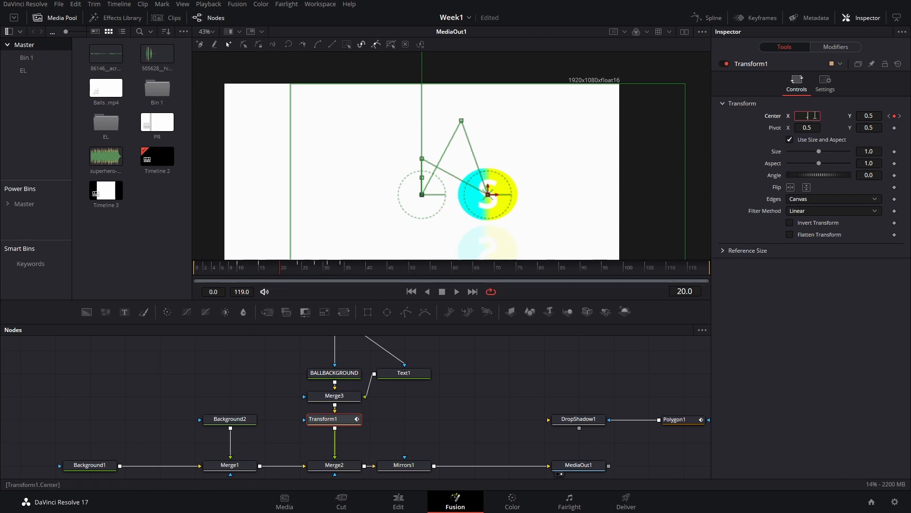
{"action": "type", "text": "0.68"}
{"action": "key", "text": "Tab"}
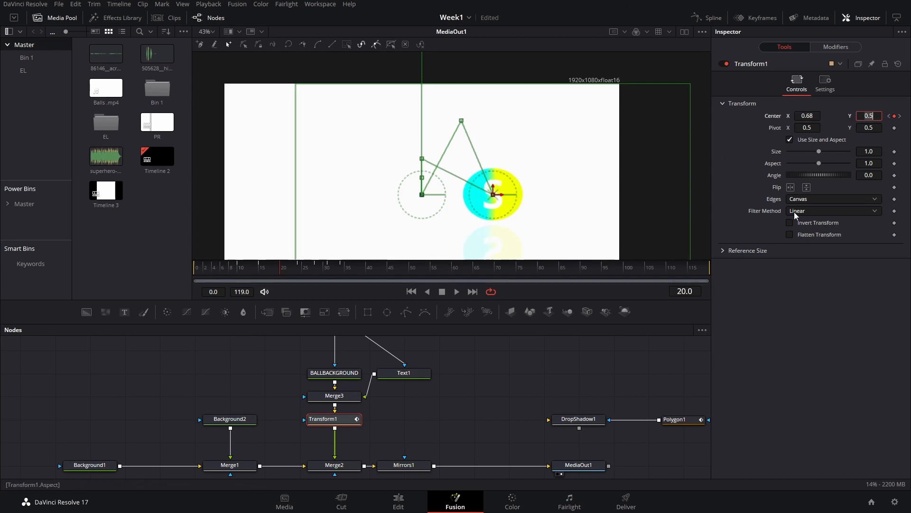
Move the ball horizontally to Center X about 0.74 at frame 24, 0.79 at frame 28 and 0.82 at frame 31.
{"action": "left_click", "coordinate": [300, 272]}
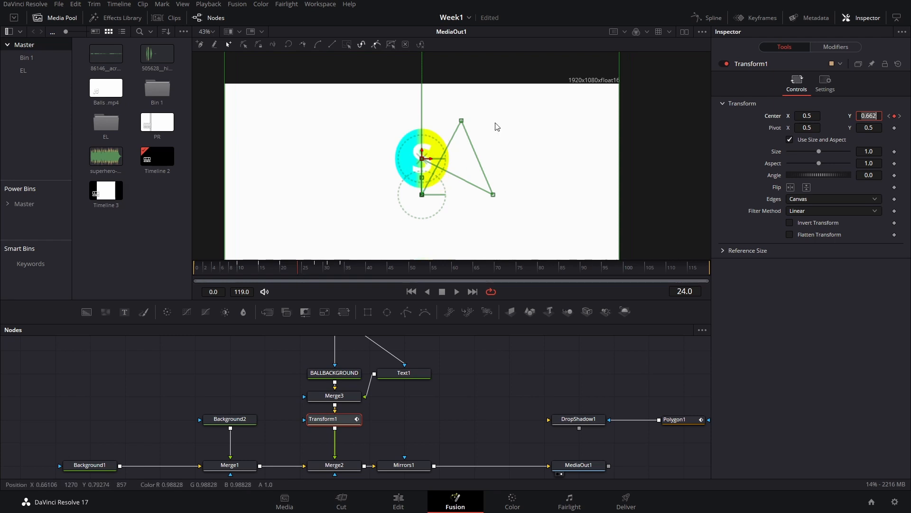
{"action": "left_click_drag", "start_coordinate": [436, 162], "coordinate": [525, 163]}
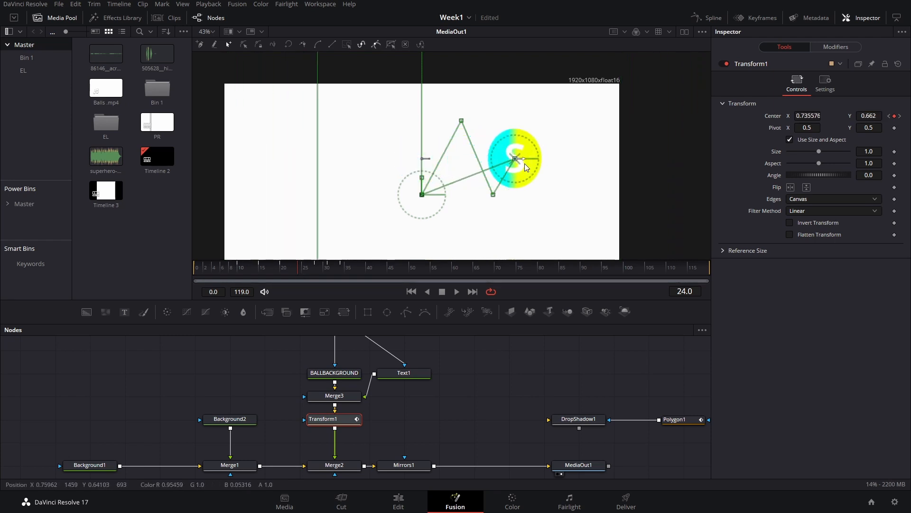
{"action": "left_click", "coordinate": [317, 269]}
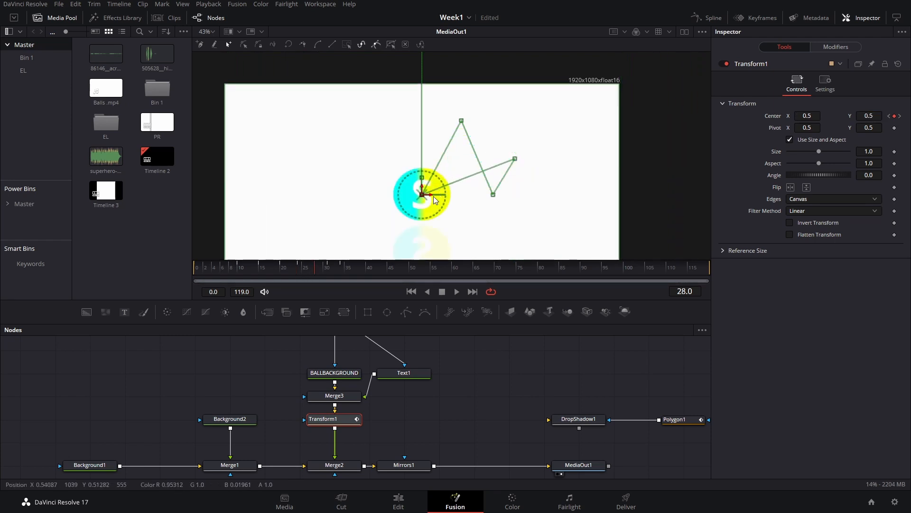
{"action": "left_click_drag", "start_coordinate": [432, 194], "coordinate": [541, 196]}
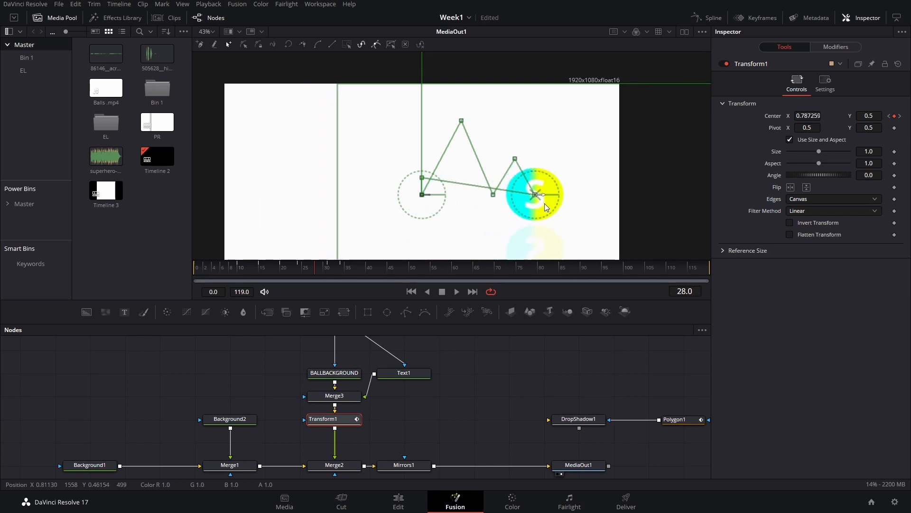
{"action": "left_click", "coordinate": [329, 266]}
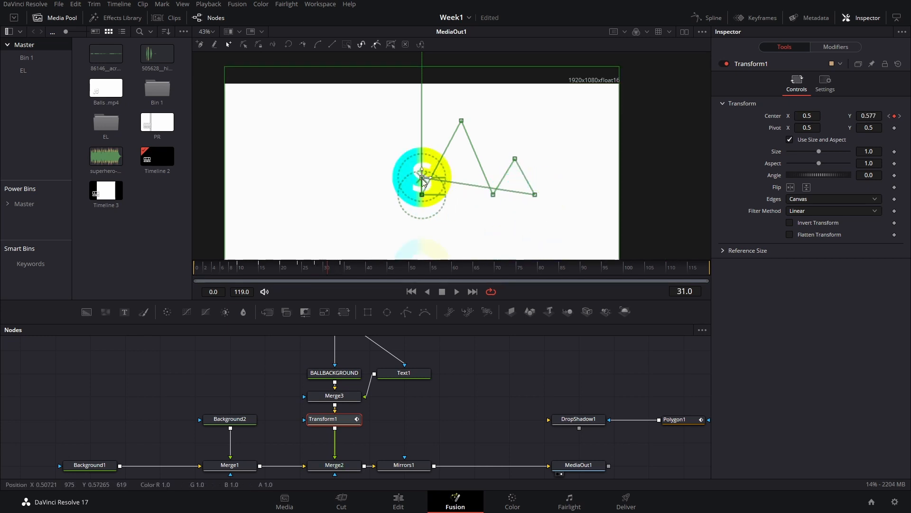
{"action": "left_click_drag", "start_coordinate": [431, 178], "coordinate": [556, 183]}
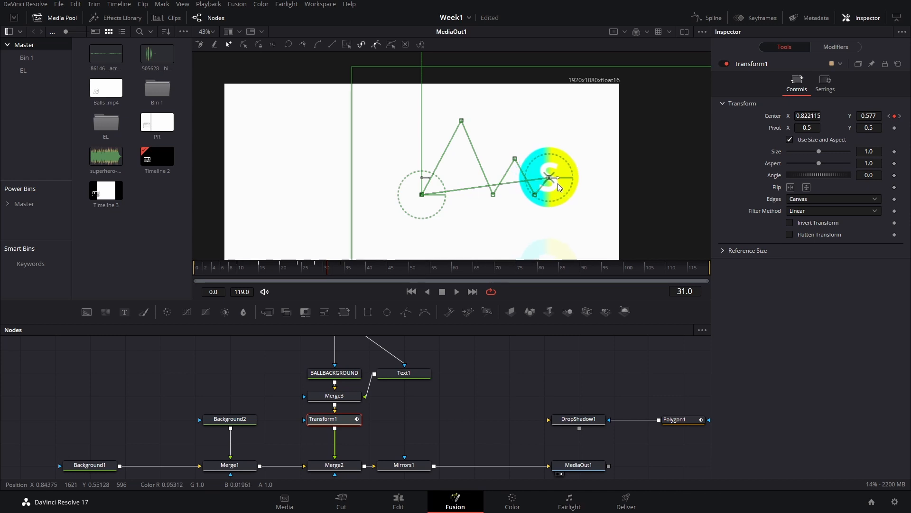
Move the ball to Center X about 0.85 at frame 34 and off the canvas to about 1.09 at frame 55.
{"action": "left_click", "coordinate": [342, 275]}
{"action": "left_click_drag", "start_coordinate": [432, 195], "coordinate": [572, 198]}
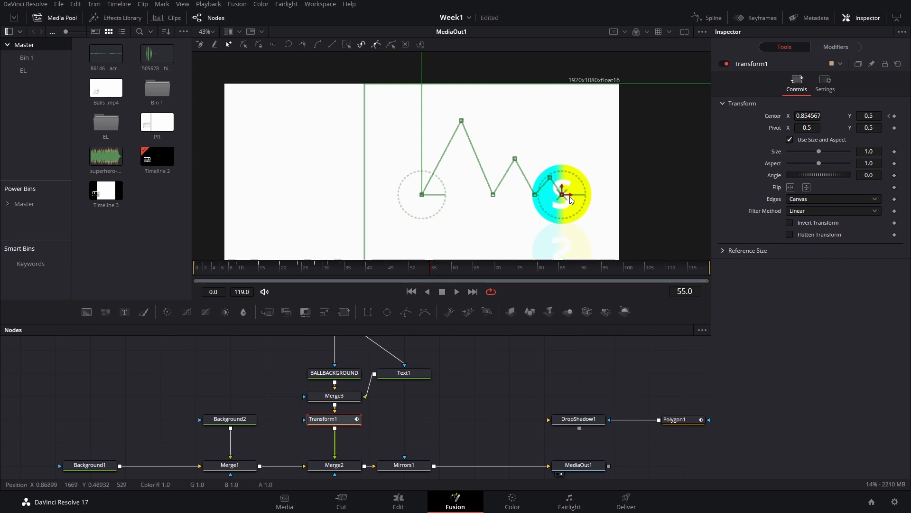
{"action": "left_click_drag", "start_coordinate": [571, 197], "coordinate": [667, 197]}
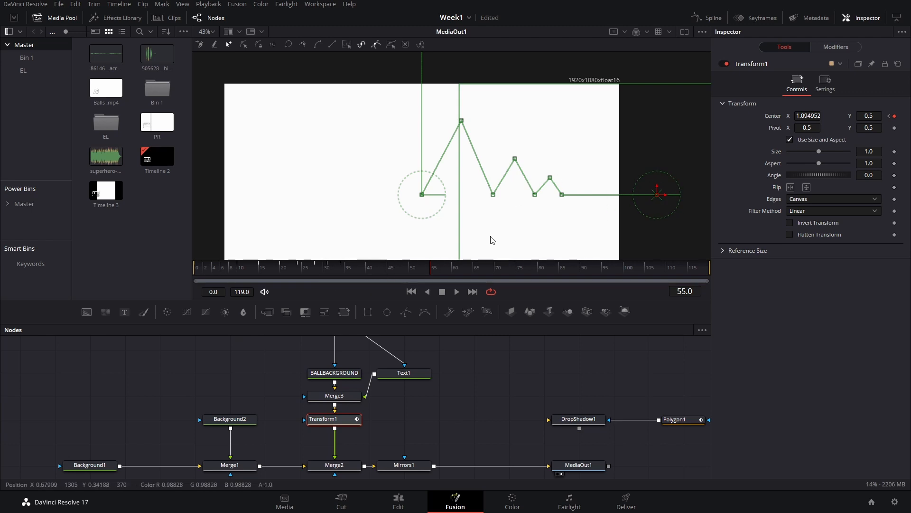
Add points to the motion path after the frame 34 keyframe, shaping two smaller bounces before the flat exit line.
{"action": "left_click", "coordinate": [350, 268]}
{"action": "left_click_drag", "start_coordinate": [349, 267], "coordinate": [343, 270]}
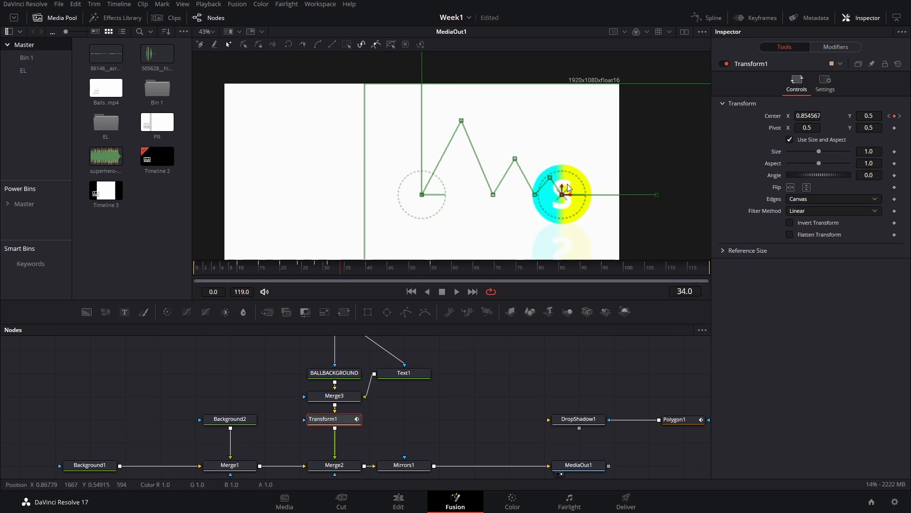
{"action": "scroll", "coordinate": [576, 194], "scroll_direction": "up", "scroll_amount": 2}
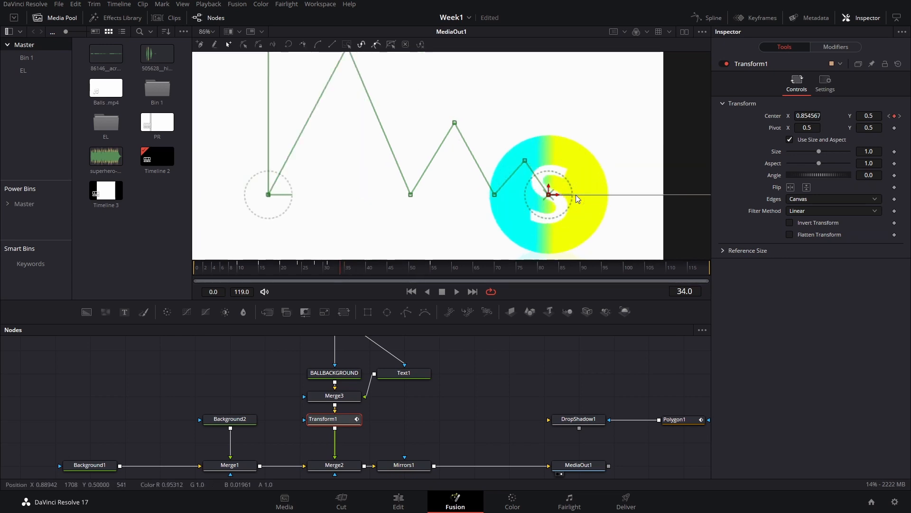
{"action": "scroll", "coordinate": [564, 207], "scroll_direction": "up", "scroll_amount": 2}
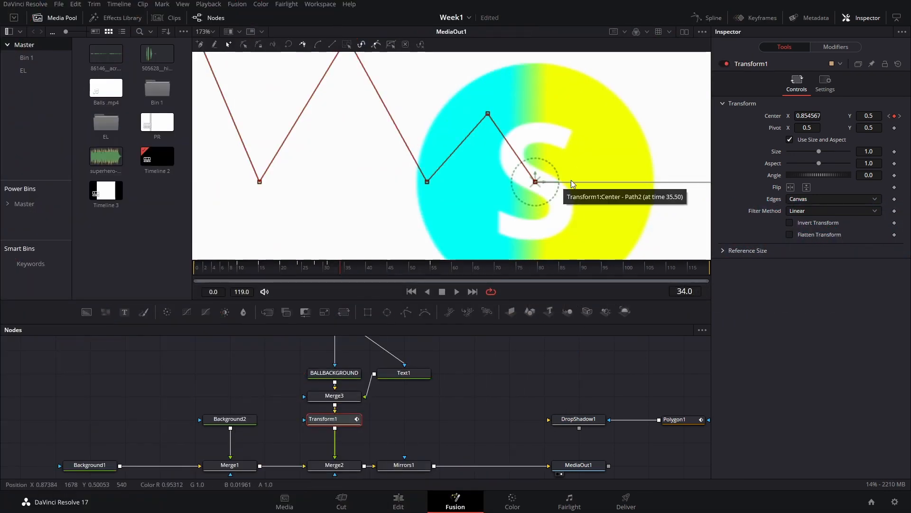
{"action": "left_click", "coordinate": [565, 182]}
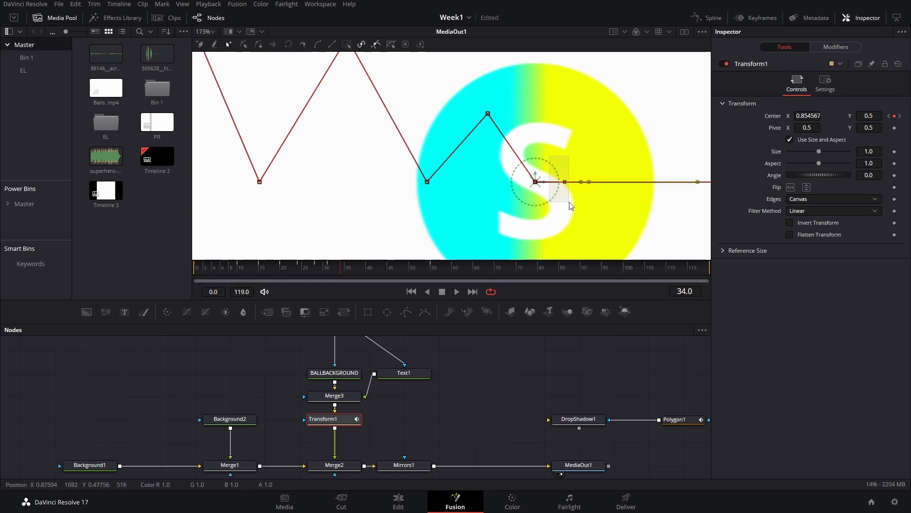
{"action": "left_click_drag", "start_coordinate": [565, 181], "coordinate": [537, 186]}
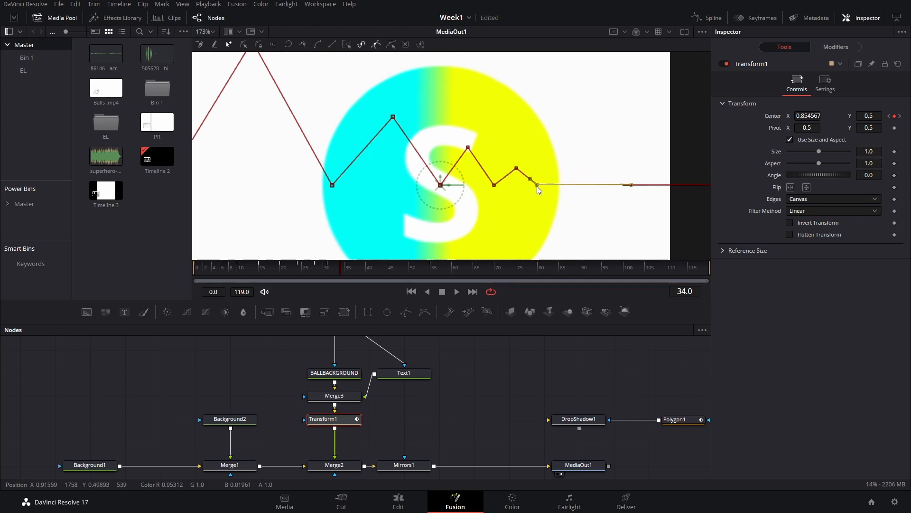
Scrub through the timeline and play the ball animation from the start to check the bounces.
{"action": "mouse_move", "coordinate": [336, 270]}
{"action": "left_mouse_down"}
{"action": "mouse_move", "coordinate": [360, 273]}
{"action": "mouse_move", "coordinate": [351, 269]}
{"action": "left_mouse_up"}
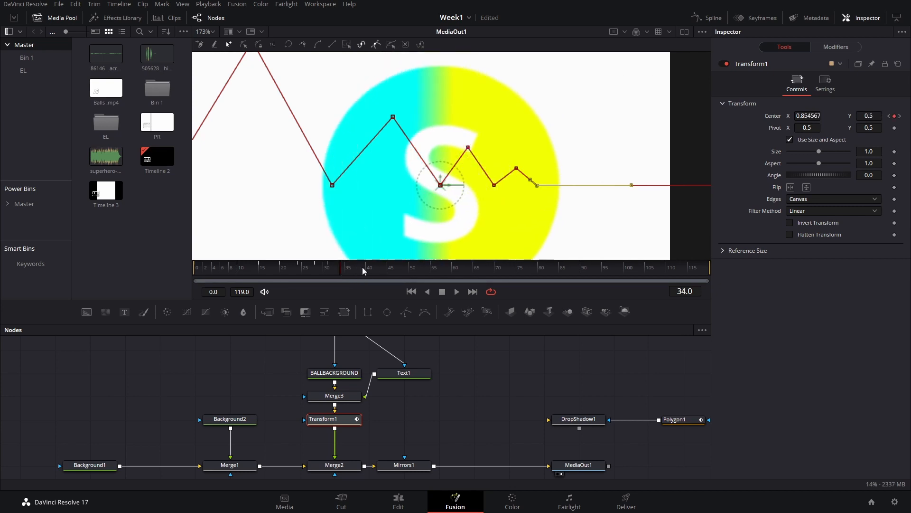
{"action": "left_click_drag", "start_coordinate": [353, 269], "coordinate": [273, 275]}
{"action": "scroll", "coordinate": [470, 233], "scroll_direction": "down", "scroll_amount": 2}
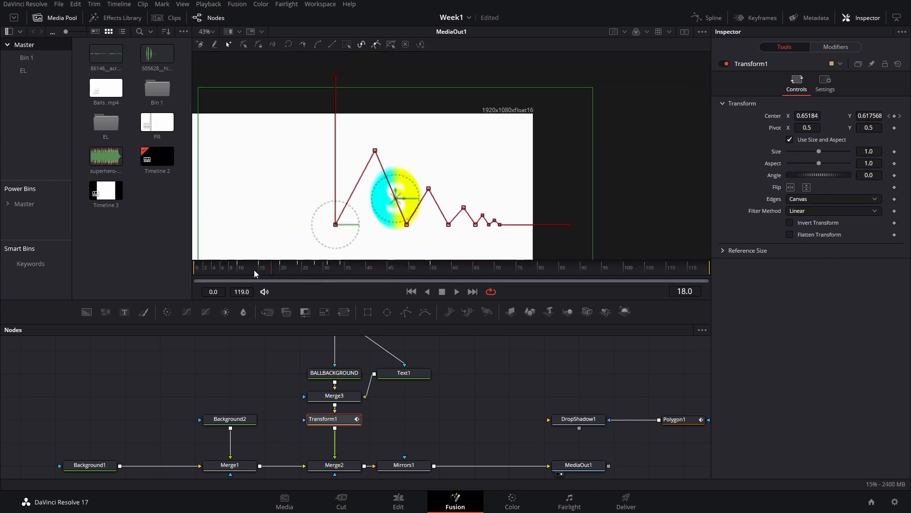
{"action": "left_click", "coordinate": [212, 270]}
{"action": "key", "text": "space"}
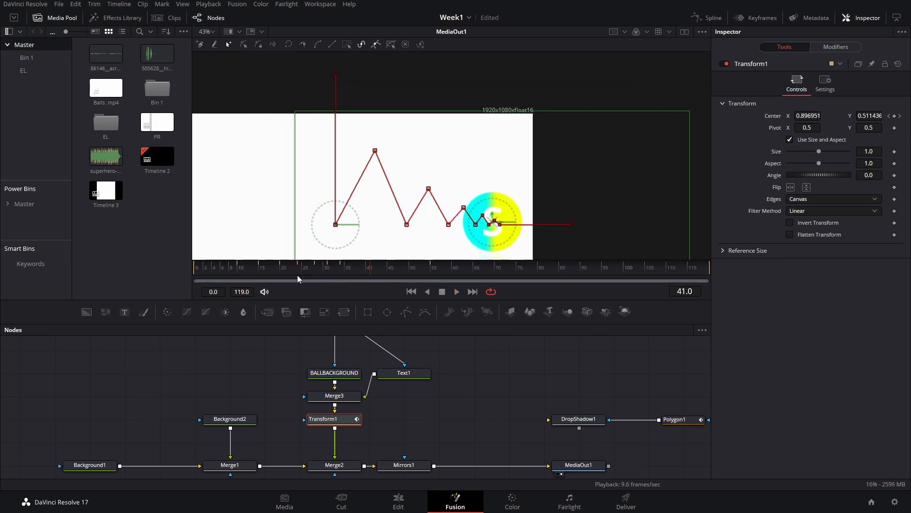
Smooth all points of the ball's motion path into curves and preview the motion.
{"action": "left_click_drag", "start_coordinate": [297, 275], "coordinate": [250, 273]}
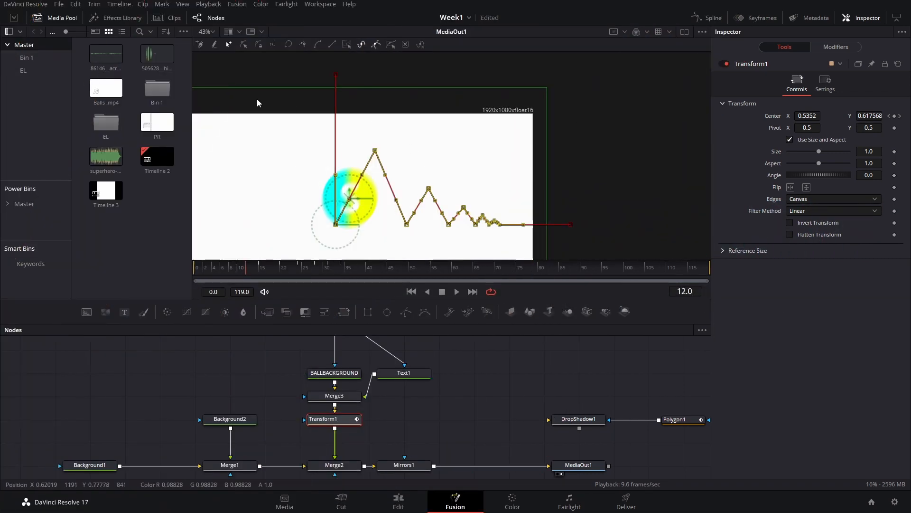
{"action": "left_click", "coordinate": [314, 45]}
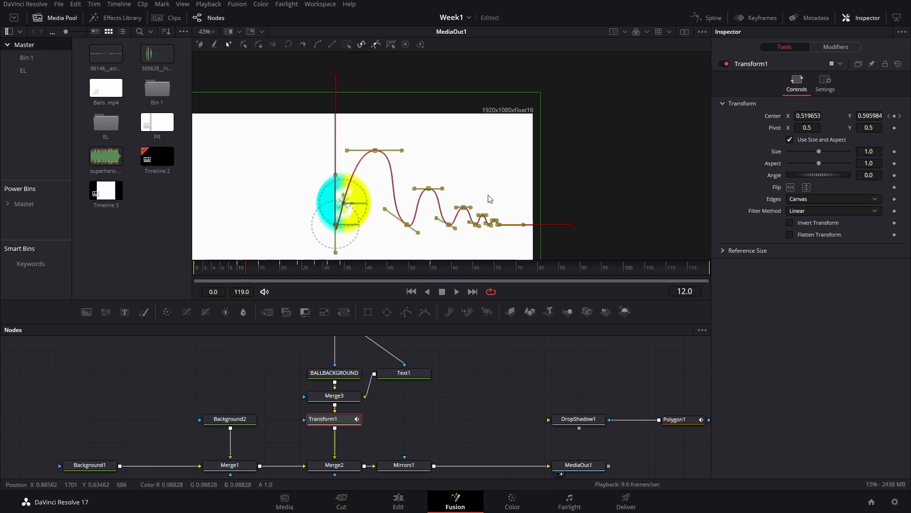
{"action": "key", "text": "space"}
{"action": "key", "text": "space"}
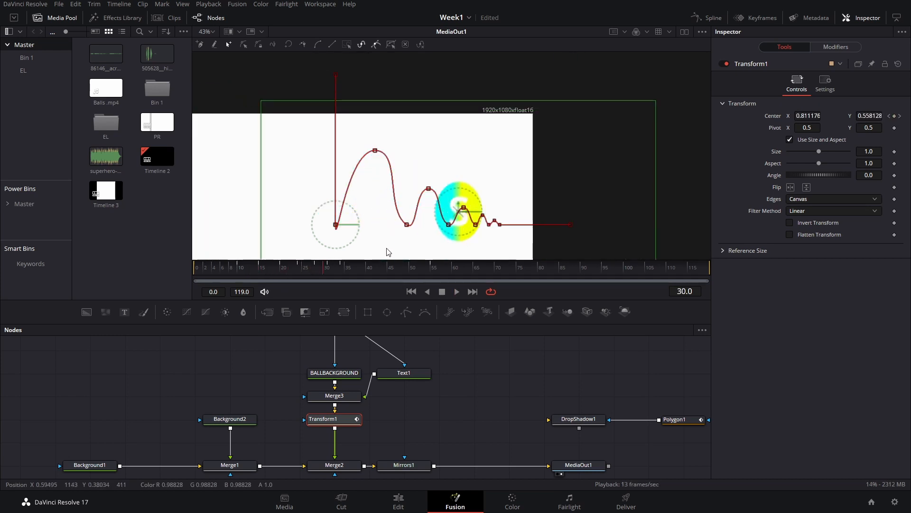
Level and shorten the curve handles at the path's first two landing points after the initial drop.
{"action": "scroll", "coordinate": [407, 212], "scroll_direction": "up", "scroll_amount": 5}
{"action": "left_click", "coordinate": [427, 193]}
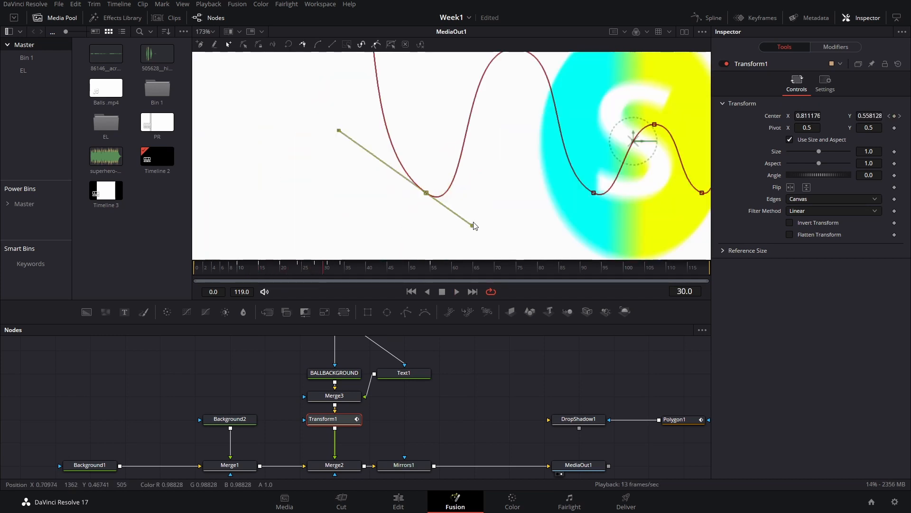
{"action": "left_click_drag", "start_coordinate": [474, 226], "coordinate": [452, 194]}
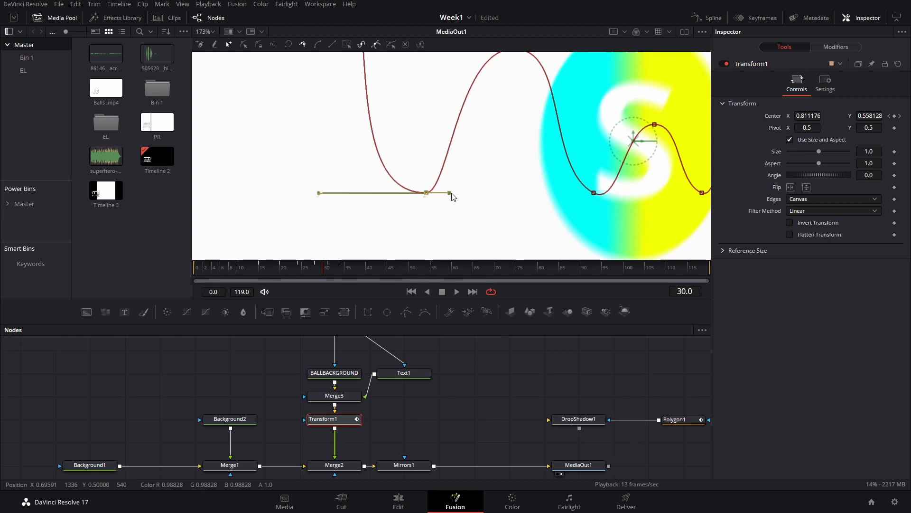
{"action": "left_click_drag", "start_coordinate": [319, 193], "coordinate": [412, 206]}
{"action": "scroll", "coordinate": [353, 221], "scroll_direction": "down", "scroll_amount": 6}
{"action": "scroll", "coordinate": [436, 216], "scroll_direction": "up", "scroll_amount": 6}
{"action": "left_click_drag", "start_coordinate": [334, 206], "coordinate": [375, 207]}
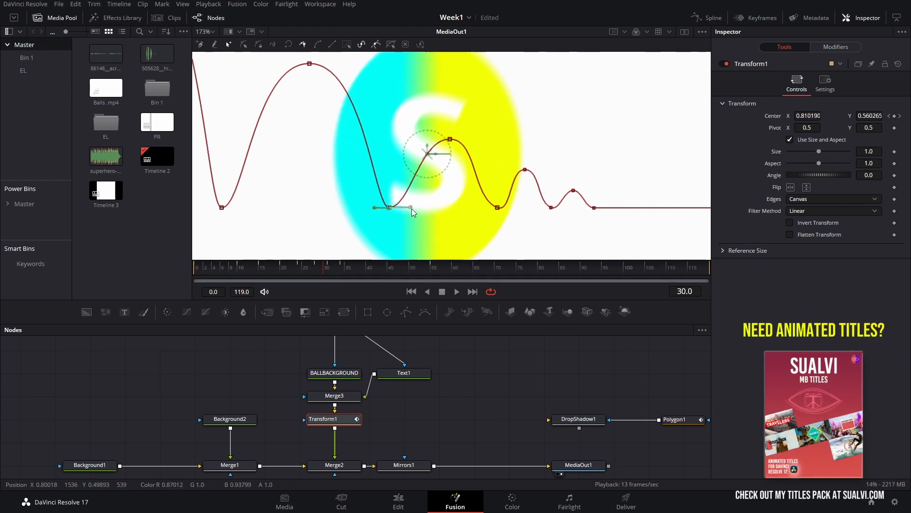
Adjust the curve handles at the last three landing points so each small bounce descends steeply to ground level without dipping below it.
{"action": "left_click", "coordinate": [498, 207]}
{"action": "left_click_drag", "start_coordinate": [511, 213], "coordinate": [508, 208]}
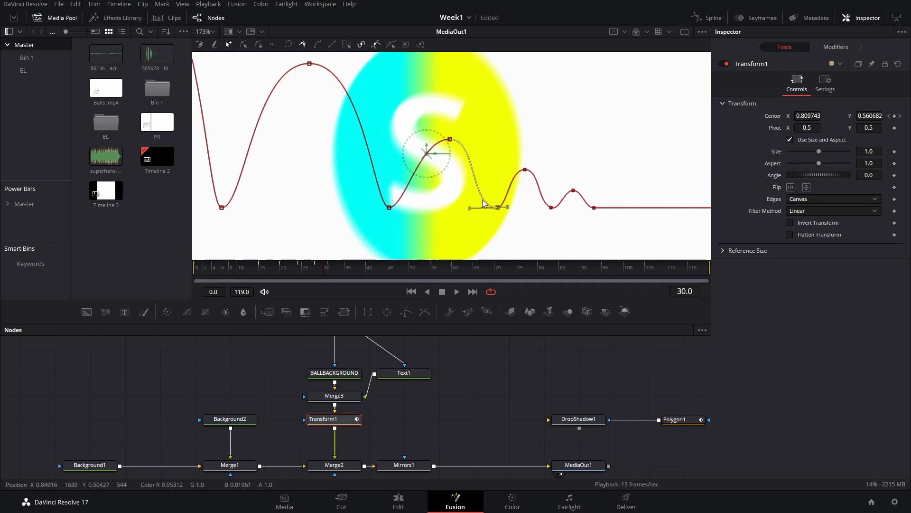
{"action": "left_click_drag", "start_coordinate": [471, 207], "coordinate": [489, 192]}
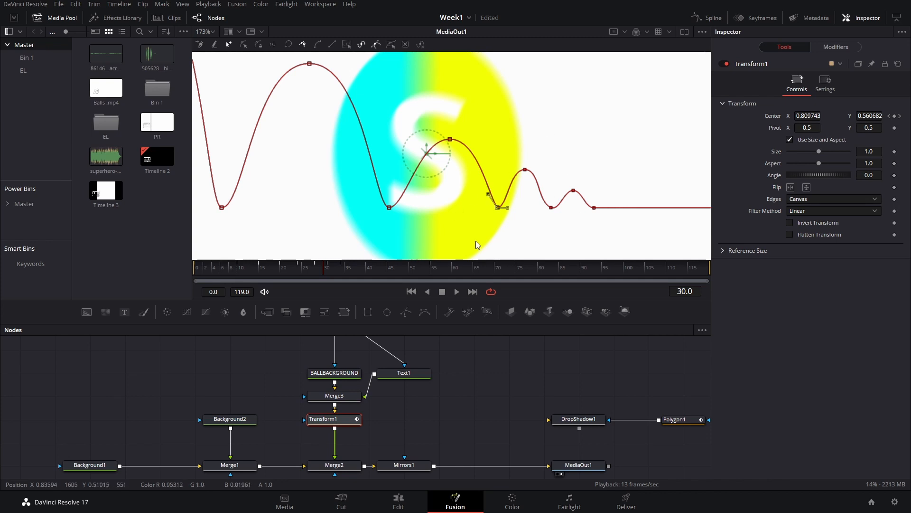
{"action": "left_click", "coordinate": [550, 208]}
{"action": "left_click_drag", "start_coordinate": [538, 201], "coordinate": [547, 203]}
{"action": "left_click_drag", "start_coordinate": [615, 196], "coordinate": [578, 222]}
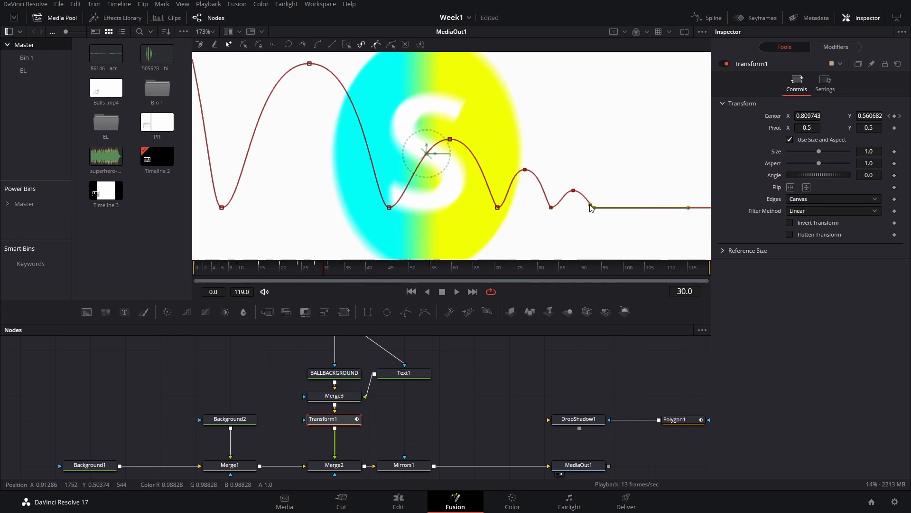
Nudge the last small bounce's peak and landing point slightly left to tighten its arc, and preview the motion.
{"action": "mouse_move", "coordinate": [596, 209]}
{"action": "left_mouse_down"}
{"action": "mouse_move", "coordinate": [578, 207]}
{"action": "mouse_move", "coordinate": [587, 205]}
{"action": "left_mouse_up"}
{"action": "key", "text": "Left"}
{"action": "key", "text": "Left"}
{"action": "key", "text": "Right"}
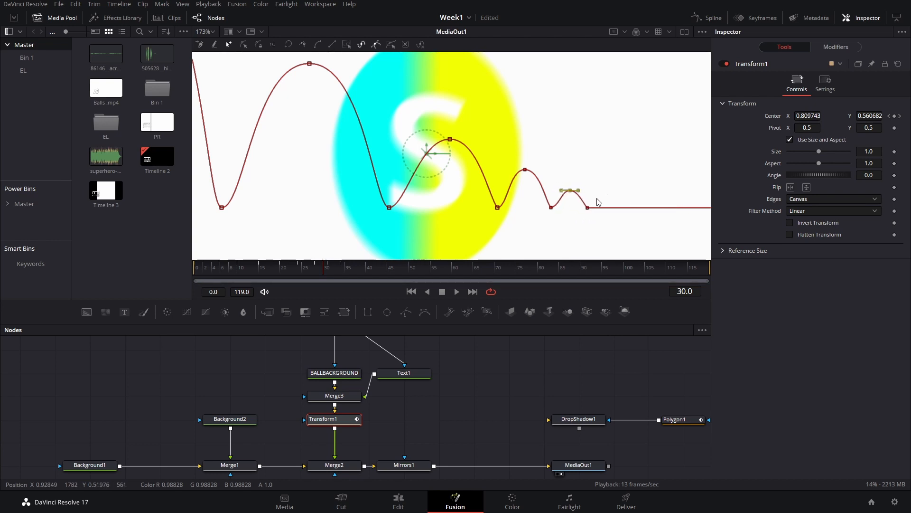
{"action": "left_click", "coordinate": [587, 208]}
{"action": "key", "text": "Left"}
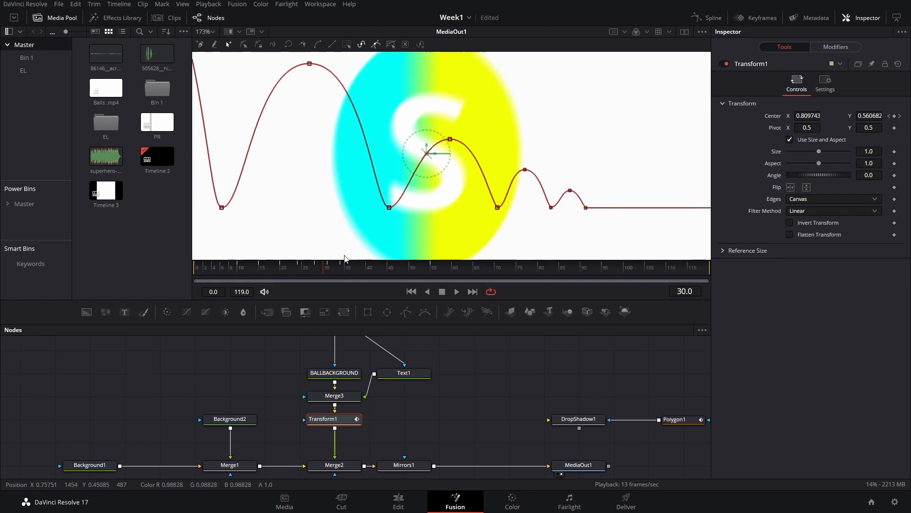
{"action": "left_click_drag", "start_coordinate": [346, 264], "coordinate": [389, 282]}
{"action": "key", "text": "space"}
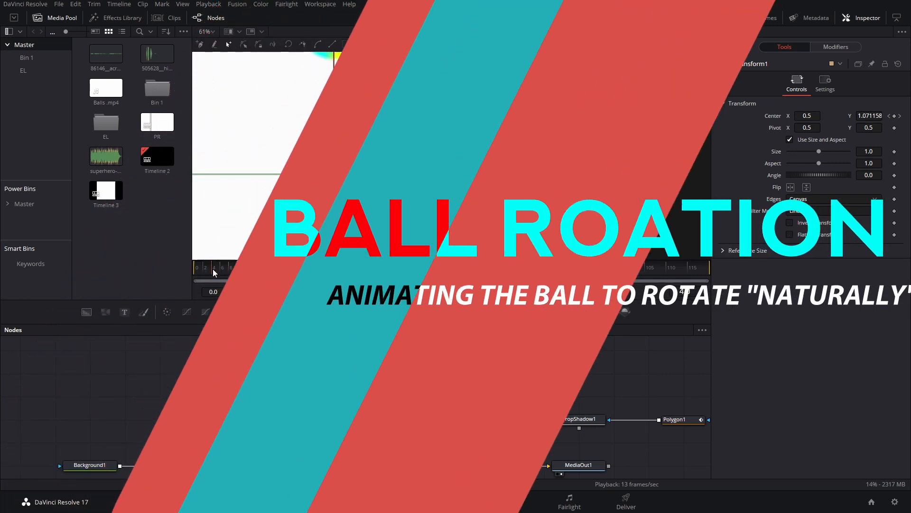
Reduce the ball's size to 0.688 in Transform1 and play the animation to check it.
{"action": "left_click_drag", "start_coordinate": [212, 269], "coordinate": [240, 270]}
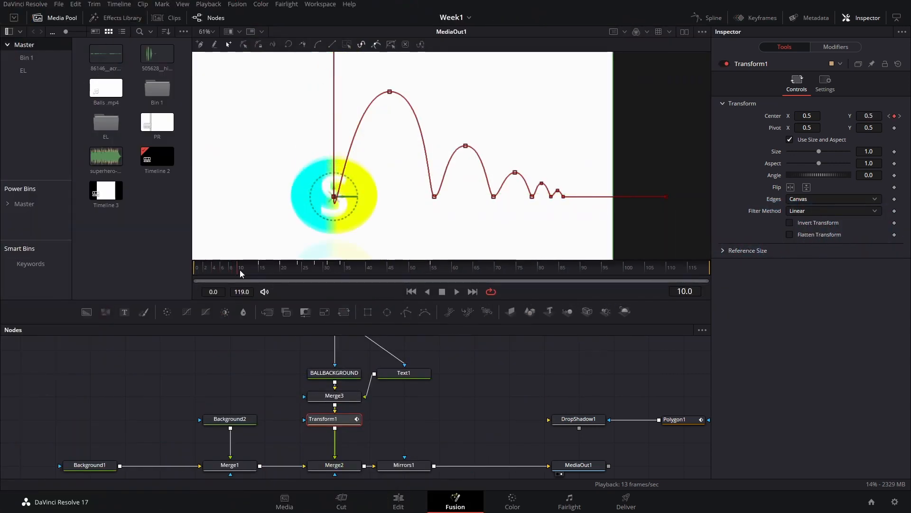
{"action": "scroll", "coordinate": [405, 194], "scroll_direction": "down", "scroll_amount": 3}
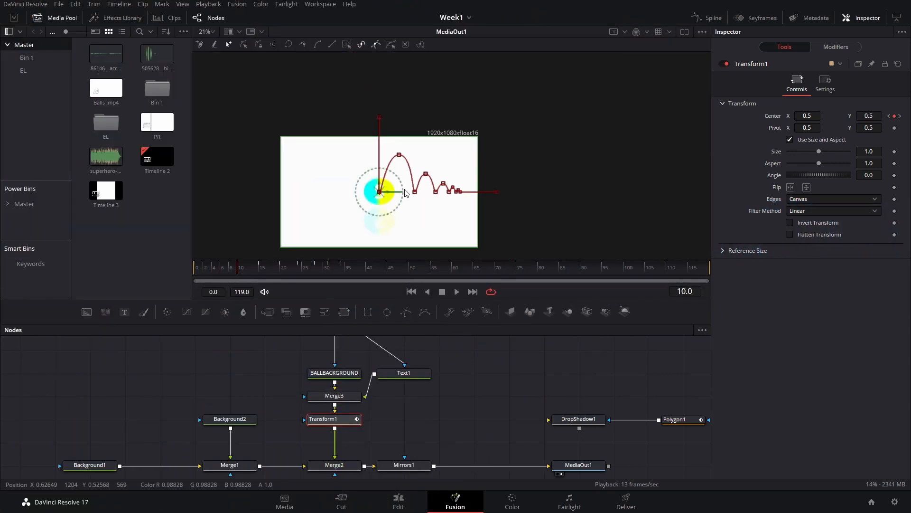
{"action": "scroll", "coordinate": [404, 193], "scroll_direction": "up", "scroll_amount": 2}
{"action": "mouse_move", "coordinate": [240, 269]}
{"action": "left_mouse_down"}
{"action": "mouse_move", "coordinate": [278, 280]}
{"action": "mouse_move", "coordinate": [229, 273]}
{"action": "left_mouse_up"}
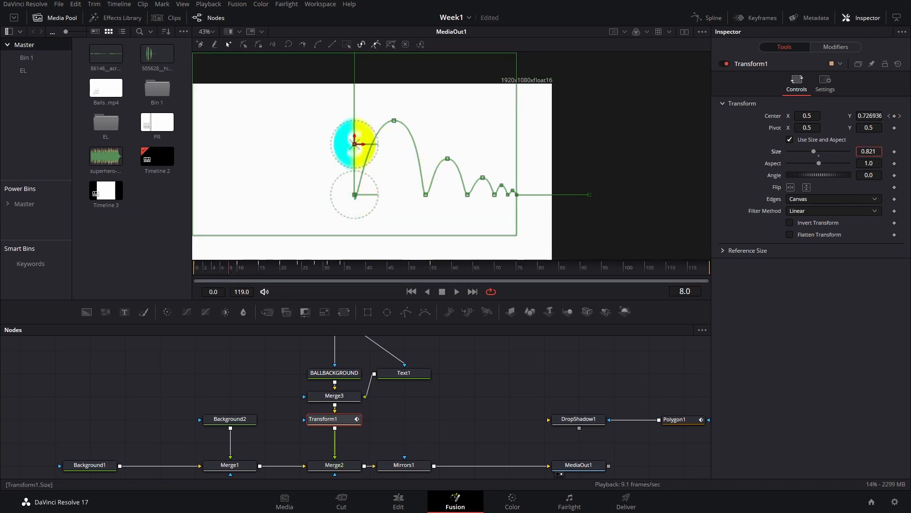
{"action": "key", "text": "space"}
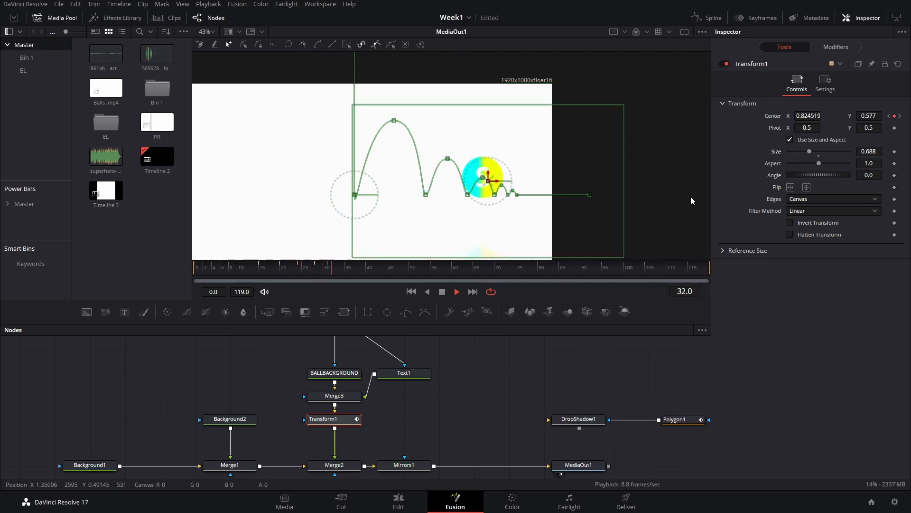
{"action": "key", "text": "space"}
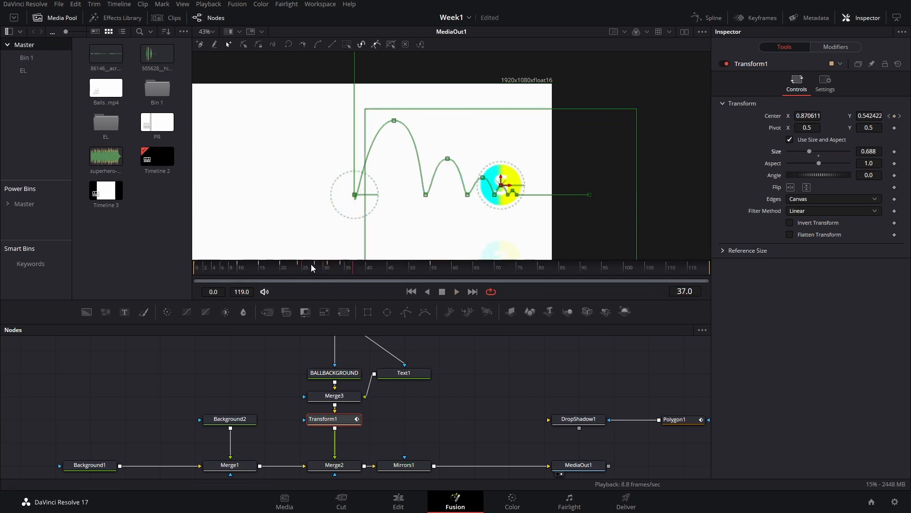
Keyframe the ball's angle at 0.0 on frame 10 and at -16.6 on frame 13.
{"action": "left_click_drag", "start_coordinate": [312, 264], "coordinate": [338, 269]}
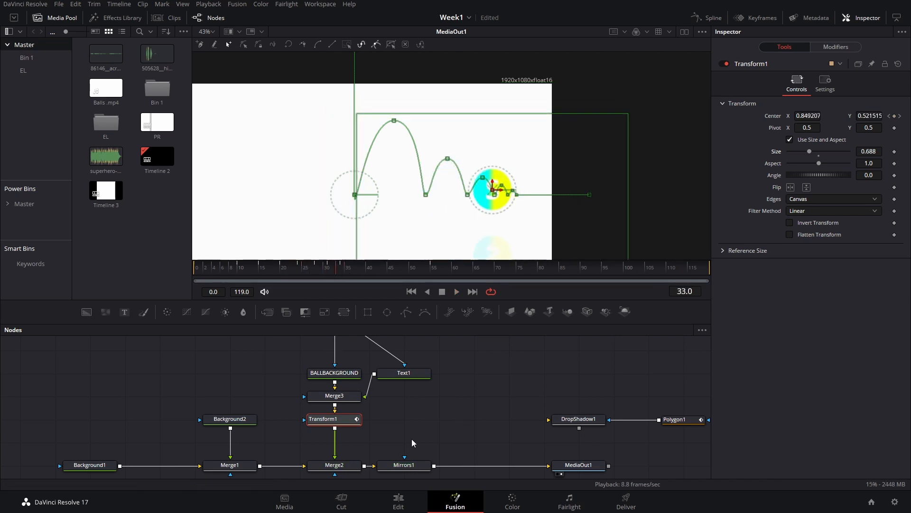
{"action": "scroll", "coordinate": [502, 232], "scroll_direction": "up", "scroll_amount": 2}
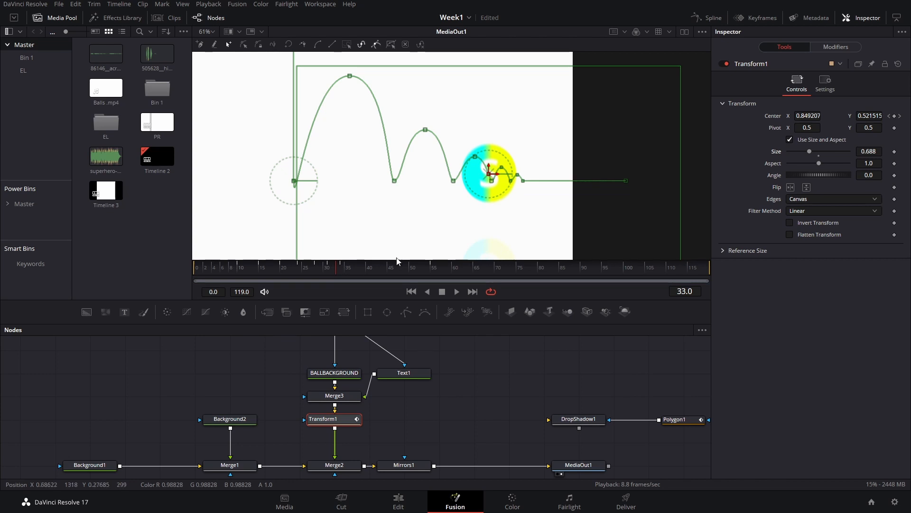
{"action": "left_click_drag", "start_coordinate": [345, 272], "coordinate": [242, 274]}
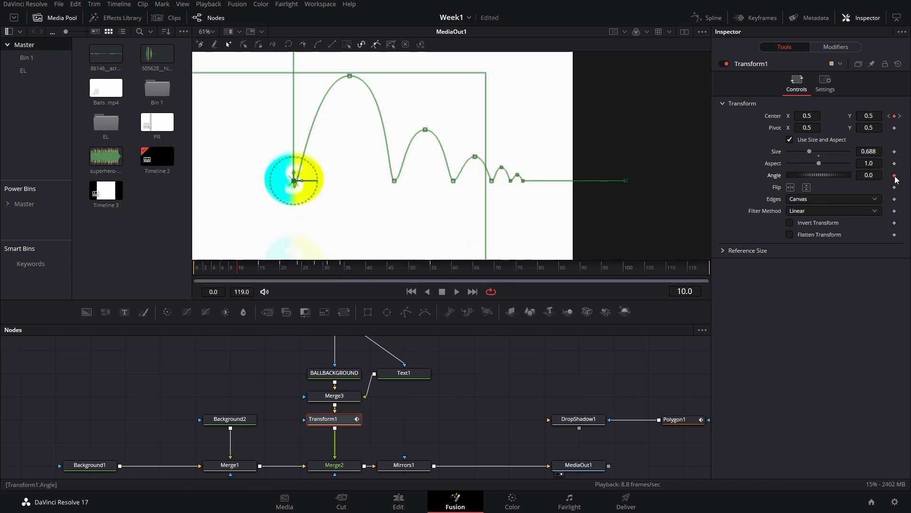
{"action": "left_click_drag", "start_coordinate": [239, 275], "coordinate": [254, 274]}
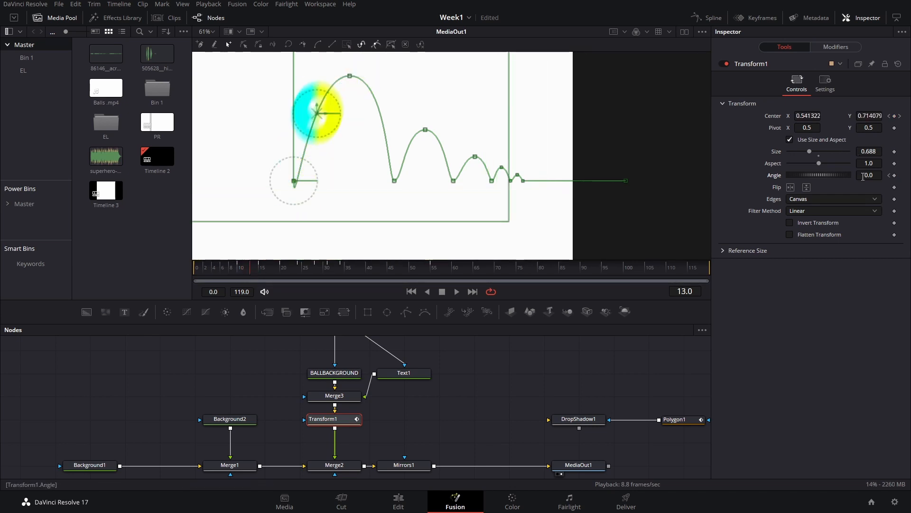
{"action": "left_click_drag", "start_coordinate": [863, 176], "coordinate": [851, 176]}
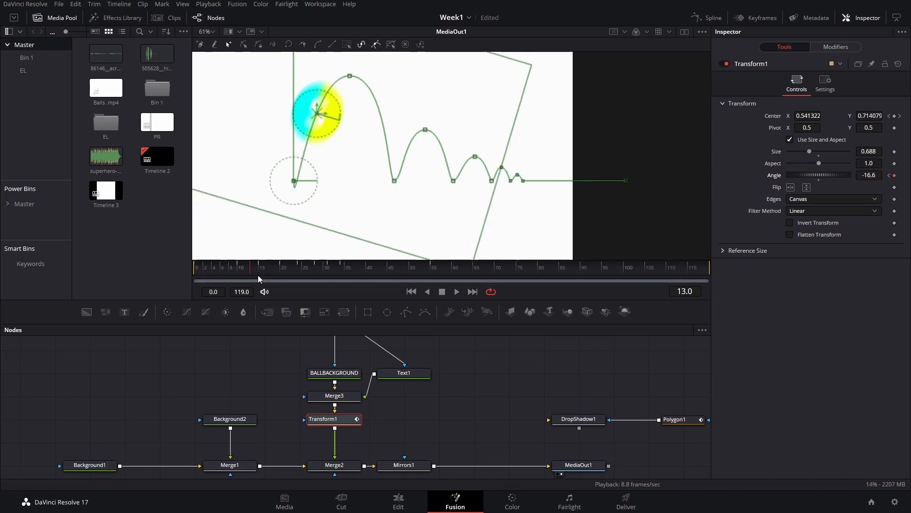
Keyframe the ball's angle at -72.6 on frame 17 and at -198.1 on frame 22.
{"action": "left_click_drag", "start_coordinate": [261, 275], "coordinate": [268, 277]}
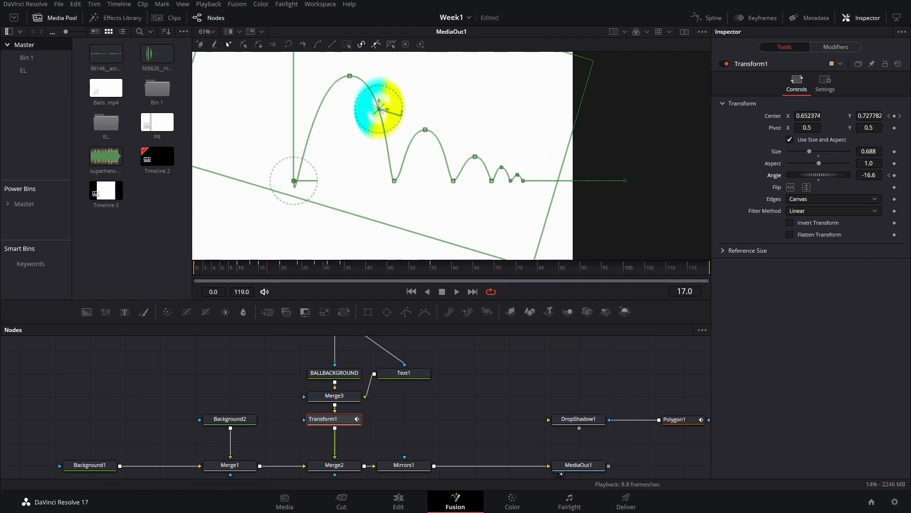
{"action": "left_click_drag", "start_coordinate": [871, 176], "coordinate": [815, 175]}
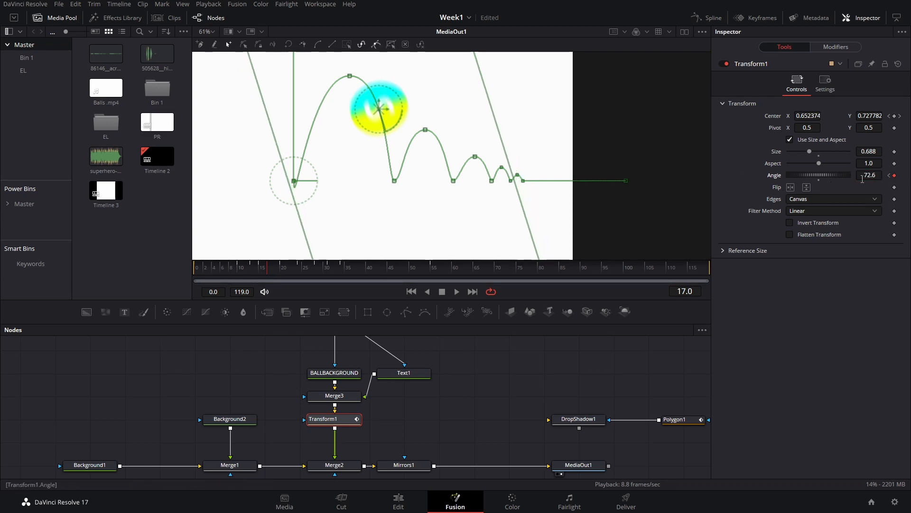
{"action": "left_click", "coordinate": [284, 271]}
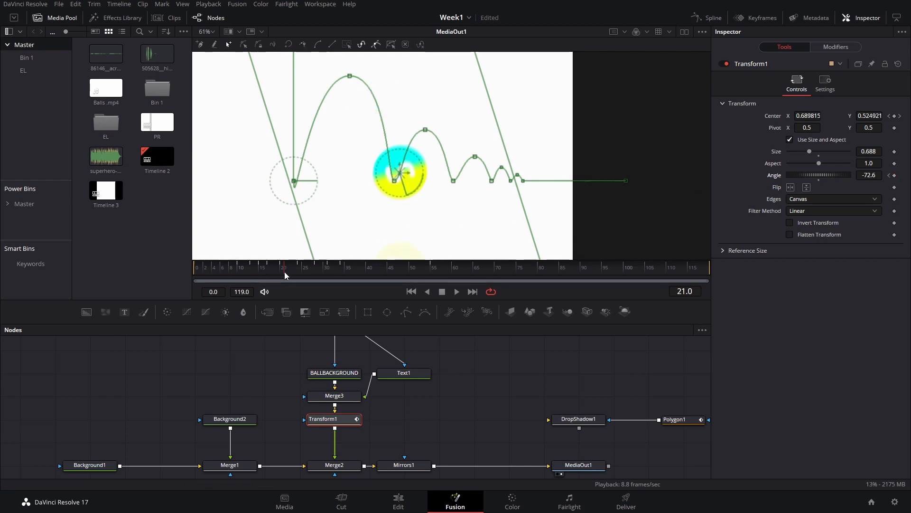
{"action": "left_click_drag", "start_coordinate": [285, 272], "coordinate": [289, 273]}
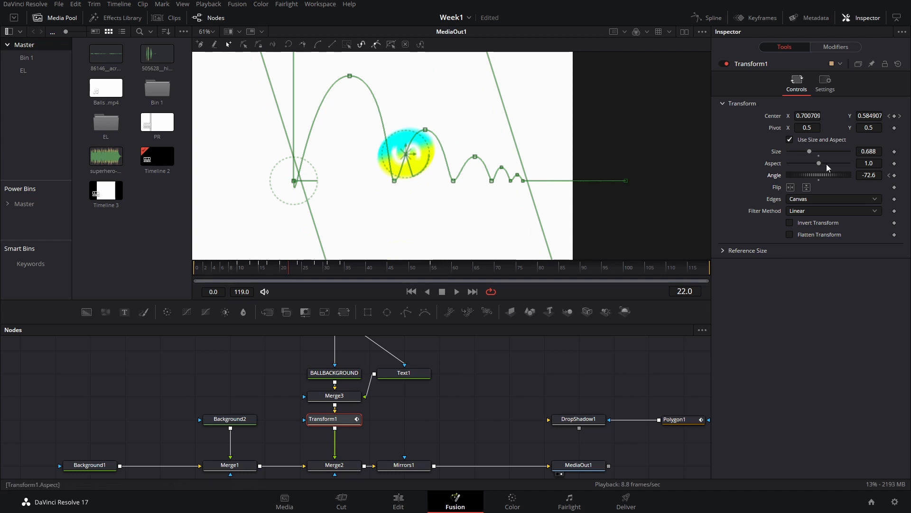
{"action": "left_click_drag", "start_coordinate": [870, 175], "coordinate": [322, 221]}
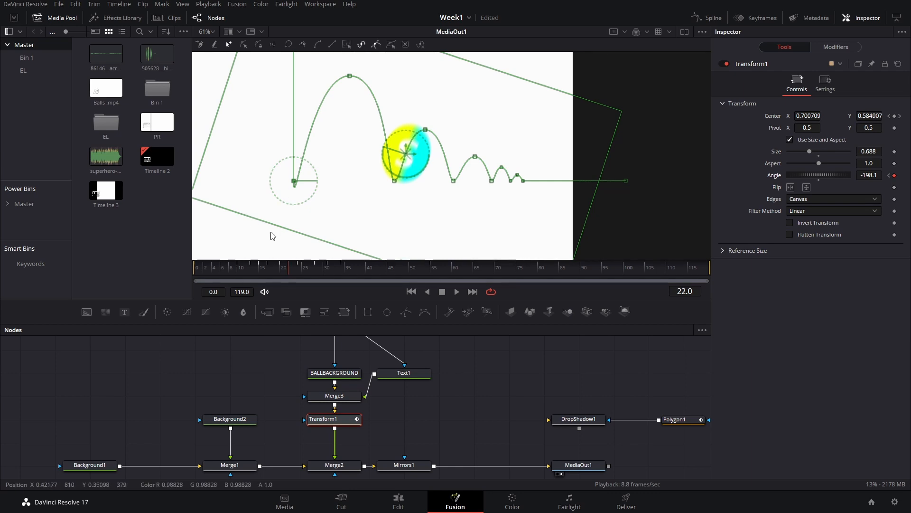
Change the angle keyframe on frame 17 to -158.3 so the ball spins faster during the first bounce.
{"action": "left_click_drag", "start_coordinate": [284, 268], "coordinate": [269, 277]}
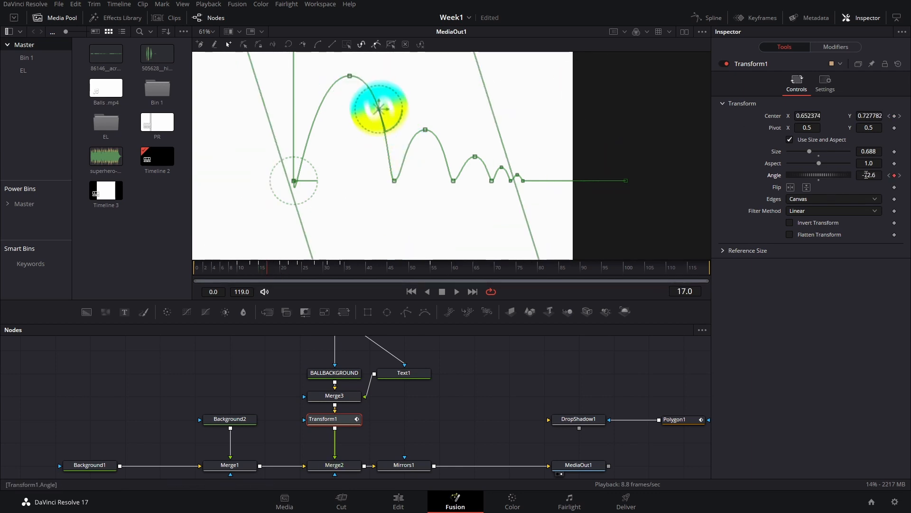
{"action": "left_click_drag", "start_coordinate": [273, 267], "coordinate": [269, 272]}
{"action": "left_click_drag", "start_coordinate": [866, 178], "coordinate": [667, 208]}
{"action": "left_click_drag", "start_coordinate": [637, 174], "coordinate": [495, 170]}
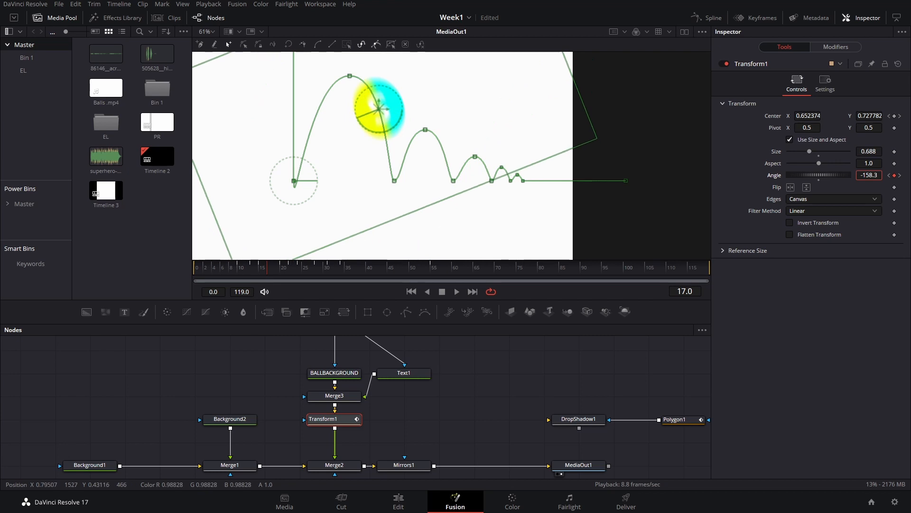
Keyframe the ball's angle at -321.0 on frame 26 and rotate it further clockwise around frame 29.
{"action": "left_click_drag", "start_coordinate": [269, 269], "coordinate": [309, 276]}
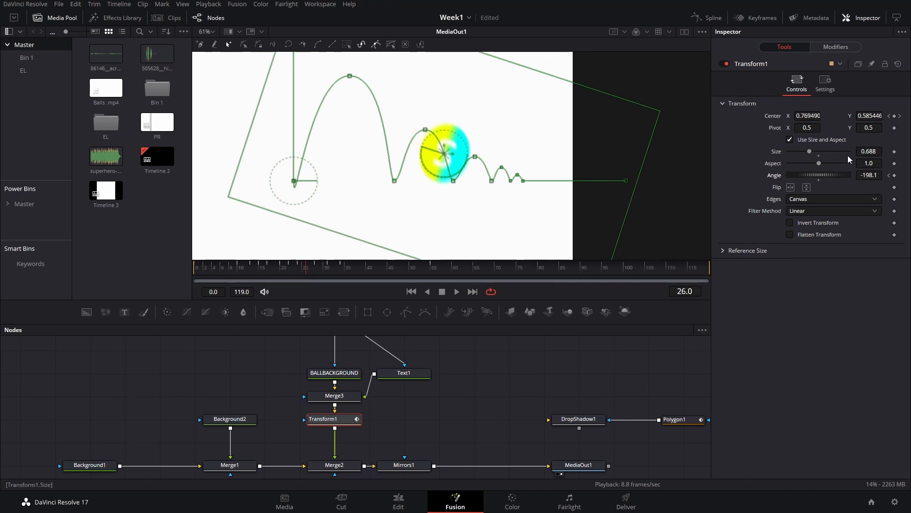
{"action": "left_click_drag", "start_coordinate": [874, 175], "coordinate": [321, 272]}
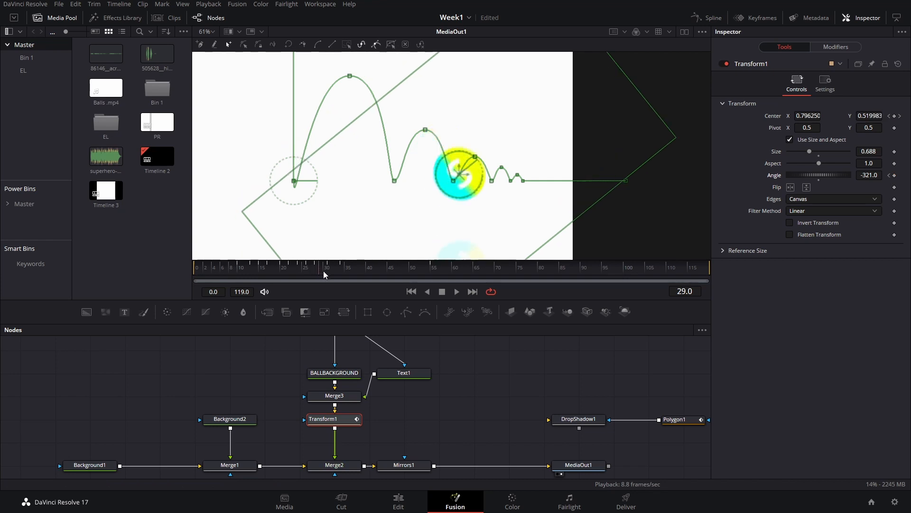
{"action": "left_click", "coordinate": [323, 271]}
{"action": "left_click_drag", "start_coordinate": [870, 174], "coordinate": [855, 175]}
Continue keyframing the ball's clockwise rotation through the small bounces, reaching an angle of -554.9 on frame 36.
{"action": "left_click", "coordinate": [338, 267]}
{"action": "left_click", "coordinate": [333, 270]}
{"action": "left_click", "coordinate": [337, 270]}
{"action": "left_click_drag", "start_coordinate": [340, 272], "coordinate": [349, 274]}
{"action": "left_click_drag", "start_coordinate": [474, 176], "coordinate": [473, 148]}
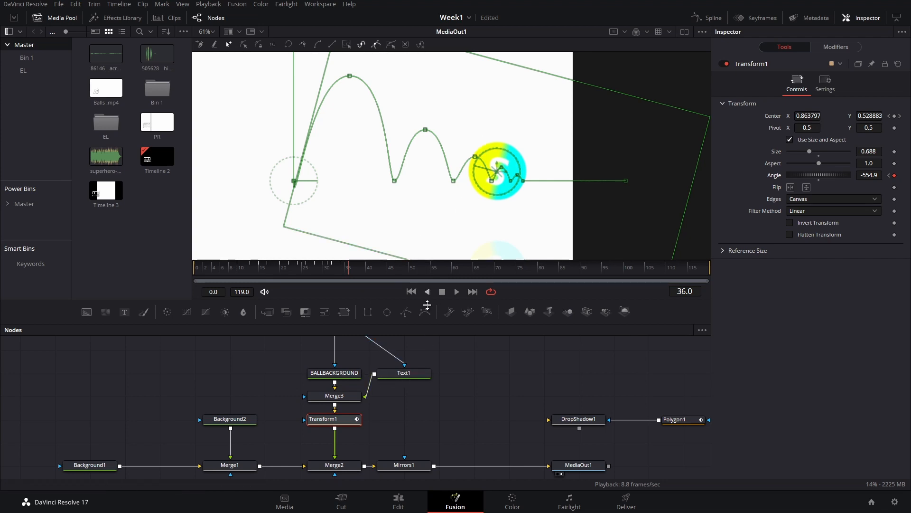
Inspect the settings of the Ellipse1 mask and reselect the Transform1 node.
{"action": "scroll", "coordinate": [439, 427], "scroll_direction": "up", "scroll_amount": 3}
{"action": "left_click", "coordinate": [313, 374]}
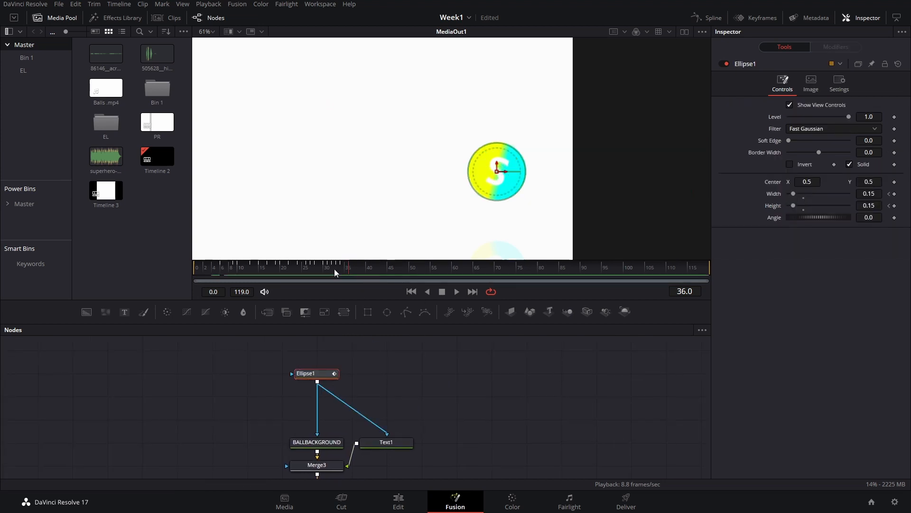
{"action": "scroll", "coordinate": [423, 389], "scroll_direction": "down", "scroll_amount": 3}
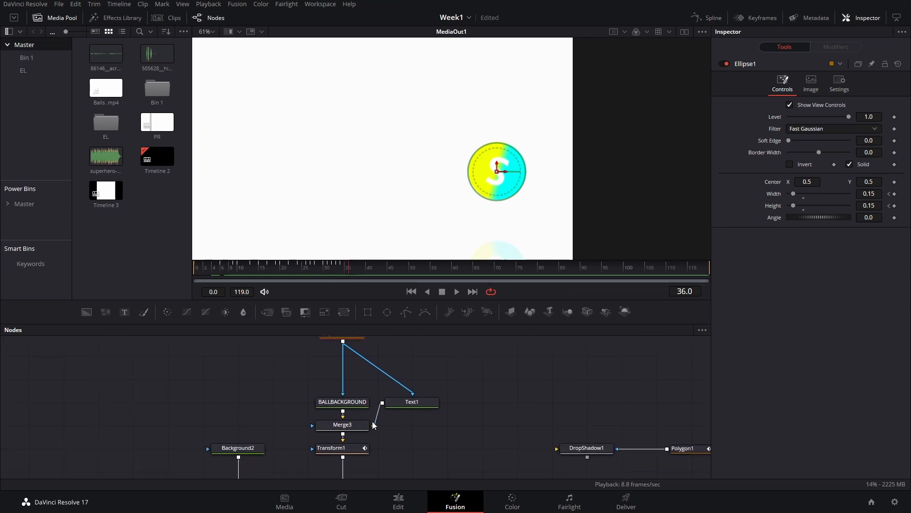
{"action": "left_click", "coordinate": [344, 447]}
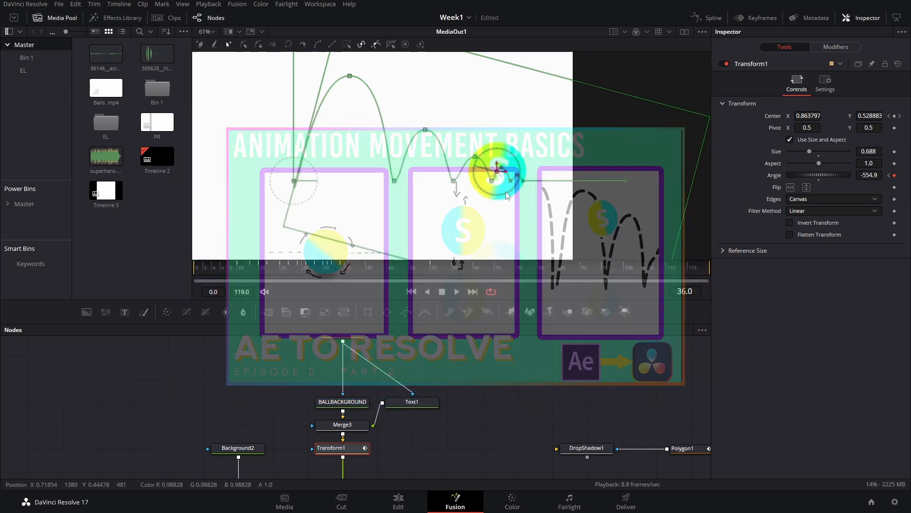
Keyframe the ball's angle at -588.1 on frame 41 and at -649.2 on frame 43.
{"action": "left_click", "coordinate": [357, 269]}
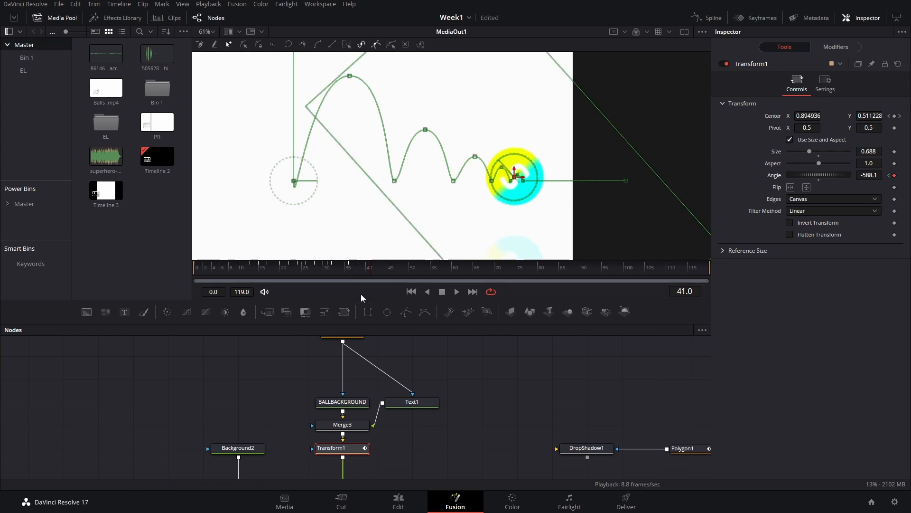
{"action": "left_click", "coordinate": [381, 272]}
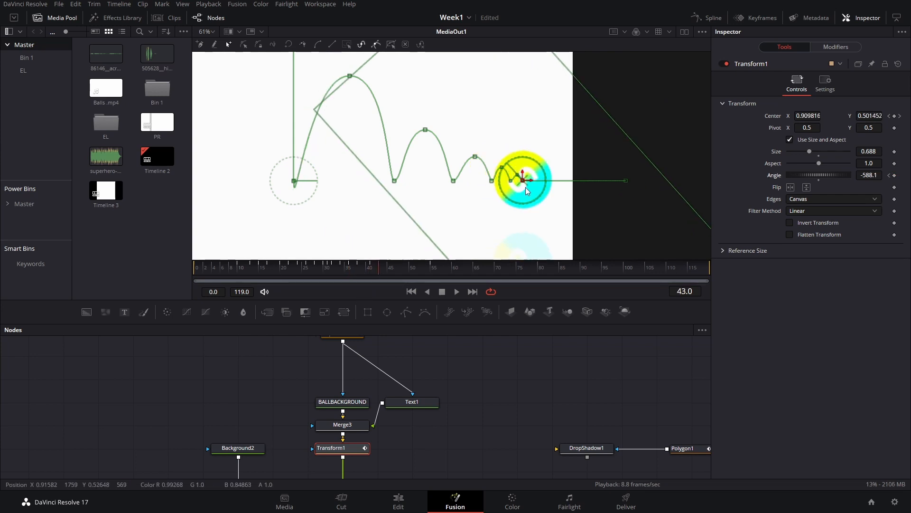
{"action": "left_click_drag", "start_coordinate": [871, 175], "coordinate": [628, 223]}
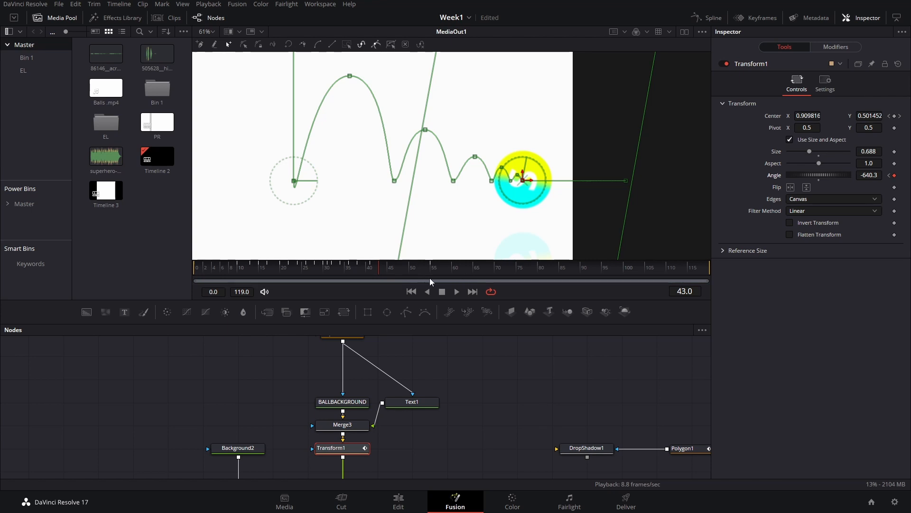
{"action": "left_click", "coordinate": [371, 269]}
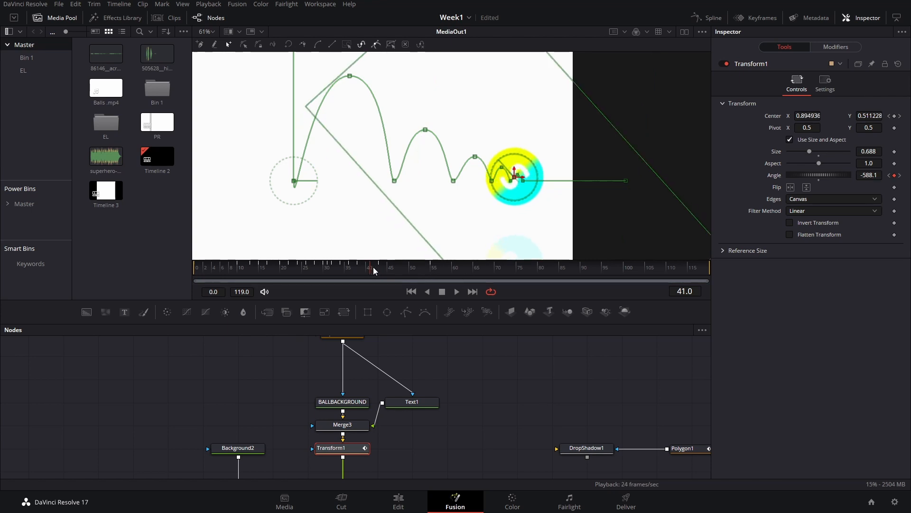
{"action": "left_click_drag", "start_coordinate": [373, 267], "coordinate": [383, 274]}
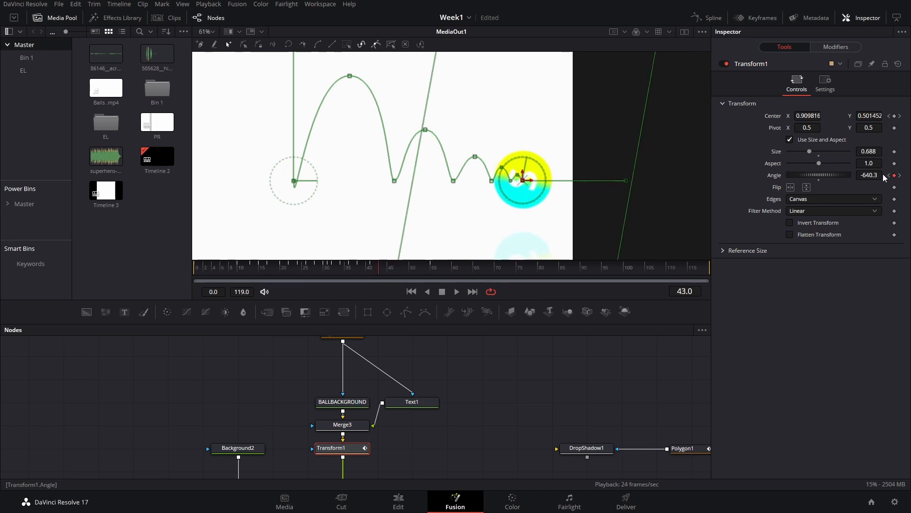
{"action": "left_click_drag", "start_coordinate": [869, 175], "coordinate": [849, 175]}
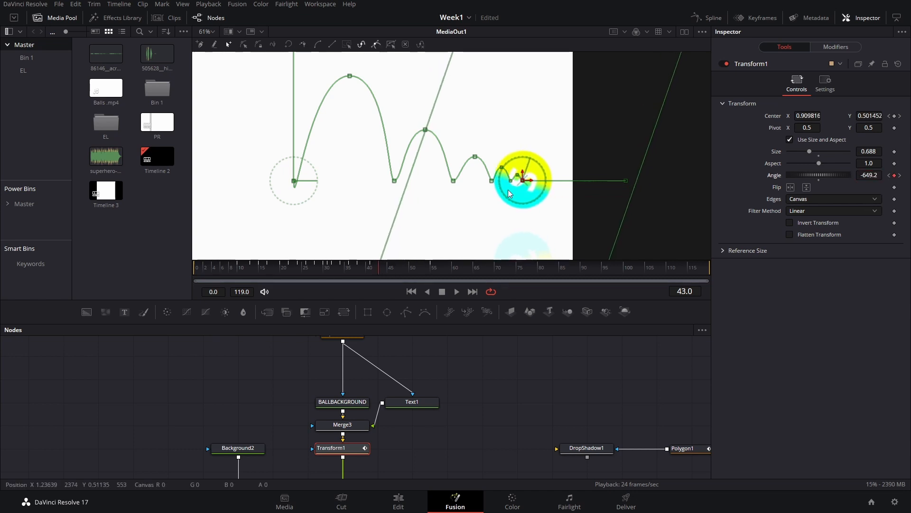
Play and scrub through the bounces to check how naturally the ball rotates.
{"action": "left_click", "coordinate": [350, 269]}
{"action": "key", "text": "space"}
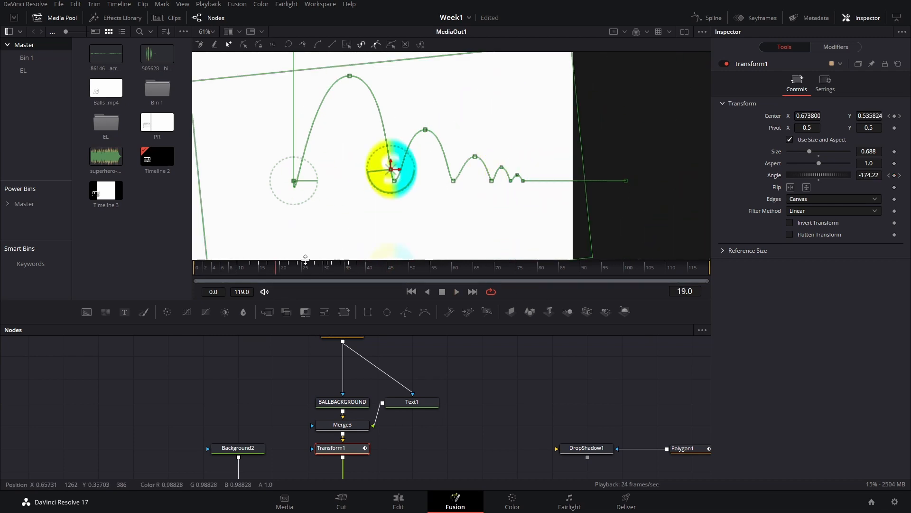
{"action": "left_click_drag", "start_coordinate": [305, 260], "coordinate": [354, 269]}
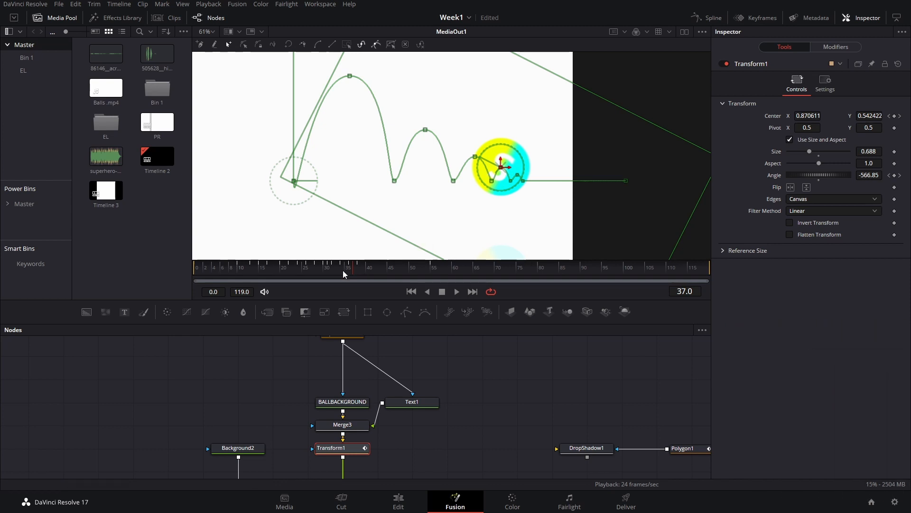
{"action": "left_click_drag", "start_coordinate": [353, 266], "coordinate": [367, 283]}
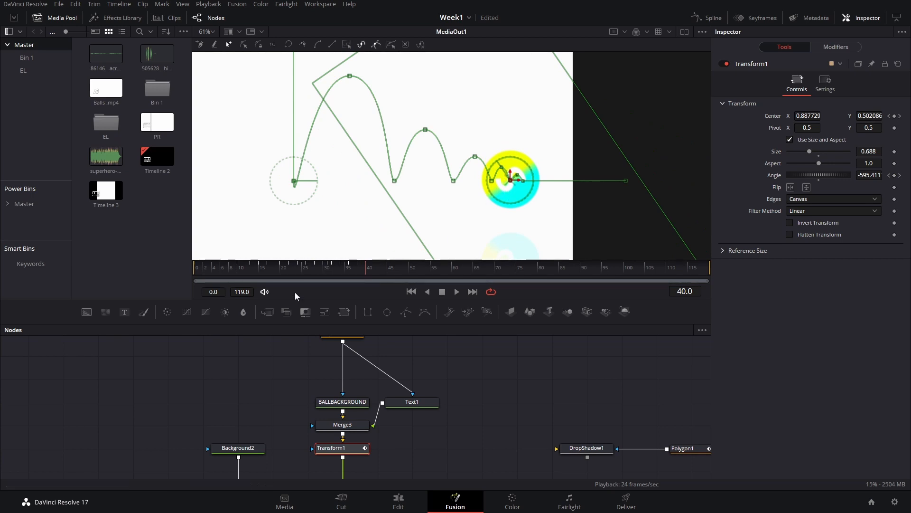
Smooth all of Transform1's angle keyframes in the Spline editor, fitting the whole curve in view.
{"action": "left_click_drag", "start_coordinate": [339, 270], "coordinate": [381, 273]}
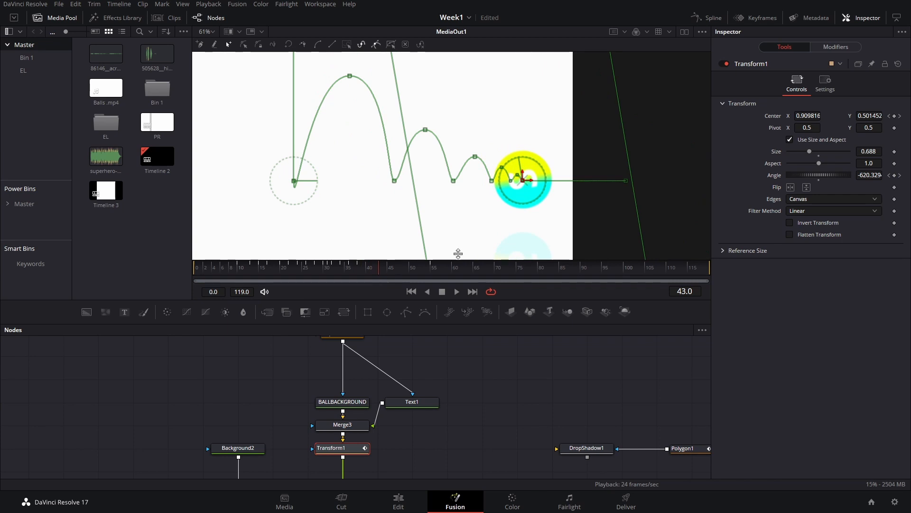
{"action": "left_click", "coordinate": [711, 19]}
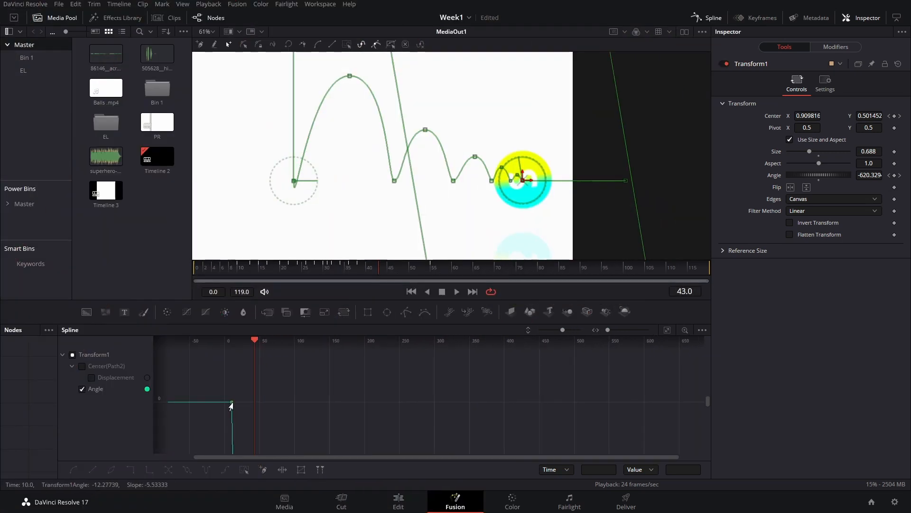
{"action": "scroll", "coordinate": [437, 397], "scroll_direction": "down", "scroll_amount": 3}
{"action": "left_click", "coordinate": [668, 331]}
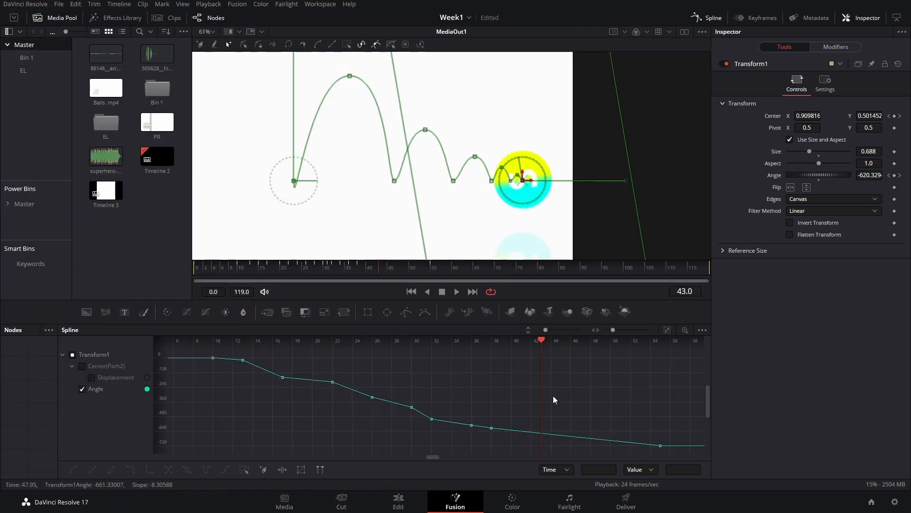
{"action": "scroll", "coordinate": [542, 399], "scroll_direction": "down", "scroll_amount": 4}
{"action": "key", "text": "shift+s"}
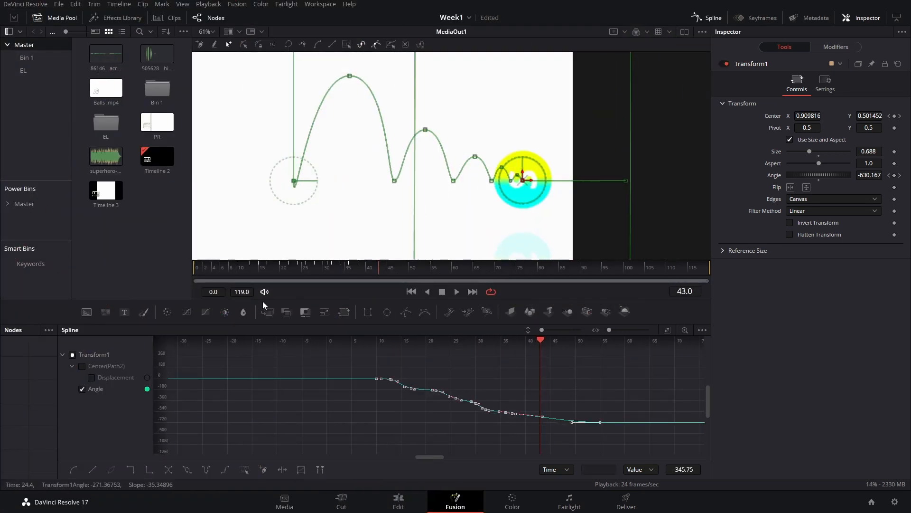
Play the animation from near the start to check the smoothed ball rotation.
{"action": "left_click", "coordinate": [216, 265]}
{"action": "key", "text": "space"}
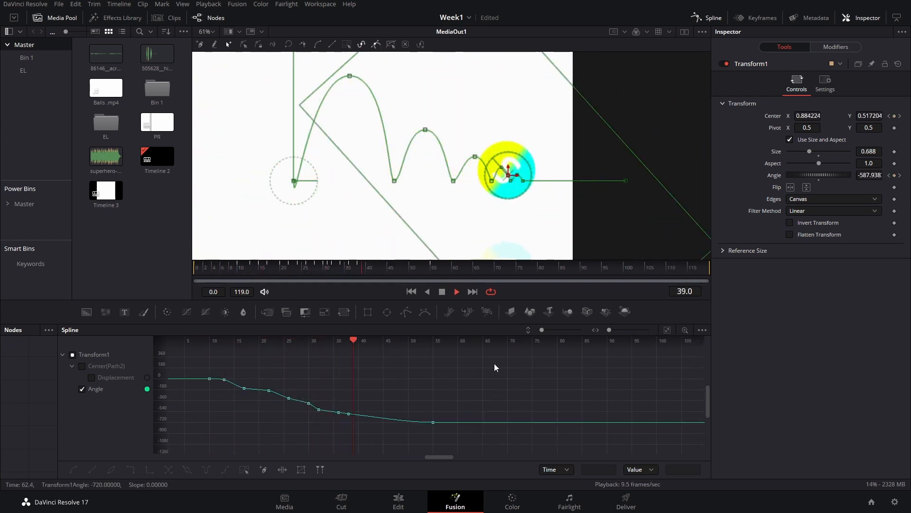
{"action": "key", "text": "space"}
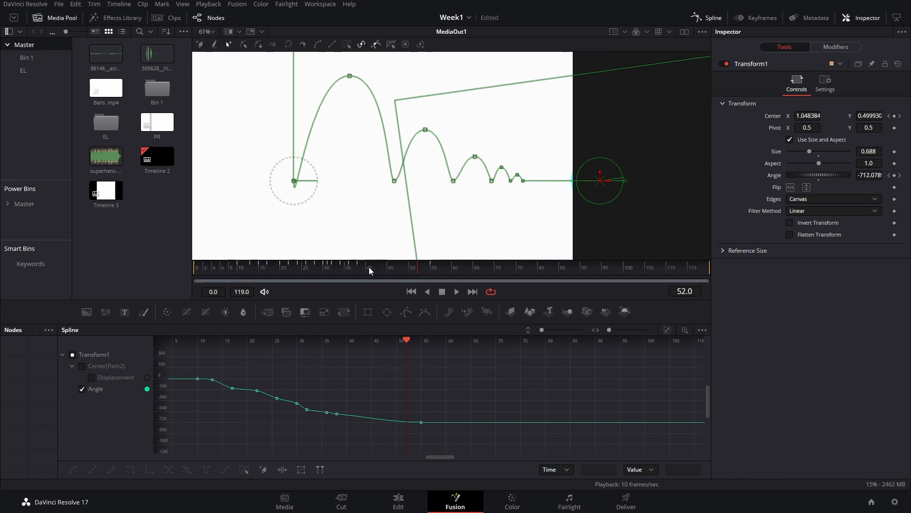
Add an angle keyframe for the ball on frame 43 and replay the bounces to check the rotation.
{"action": "mouse_move", "coordinate": [369, 267]}
{"action": "left_mouse_down"}
{"action": "mouse_move", "coordinate": [351, 269]}
{"action": "mouse_move", "coordinate": [380, 271]}
{"action": "left_mouse_up"}
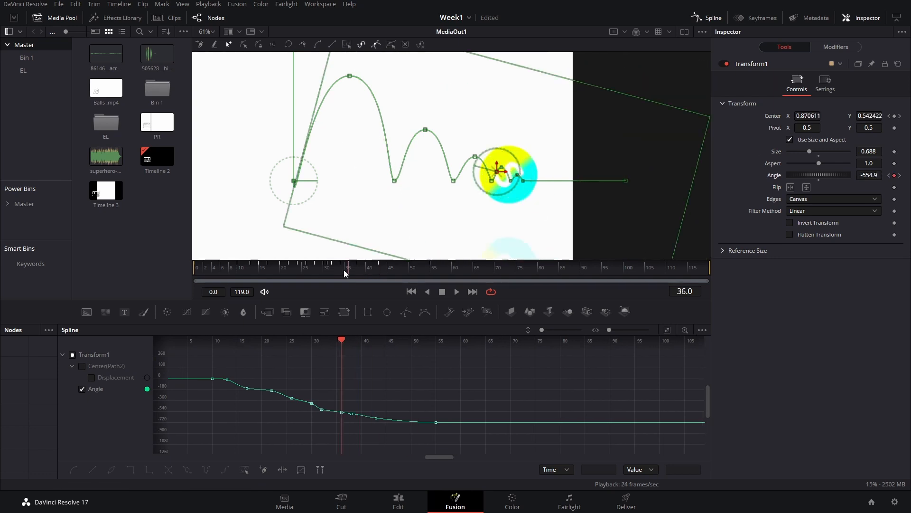
{"action": "key", "text": "space"}
{"action": "left_click_drag", "start_coordinate": [346, 272], "coordinate": [365, 271]}
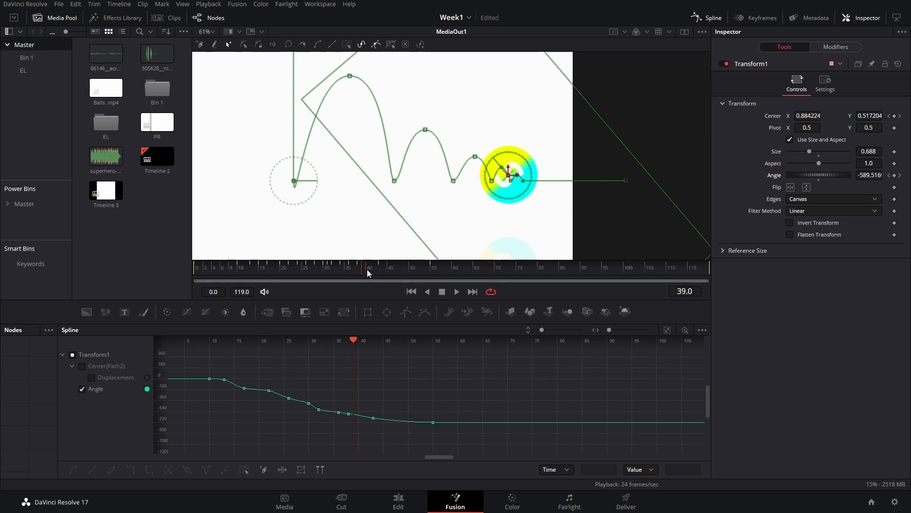
{"action": "key", "text": "space"}
{"action": "left_click", "coordinate": [364, 268]}
{"action": "left_click", "coordinate": [328, 273]}
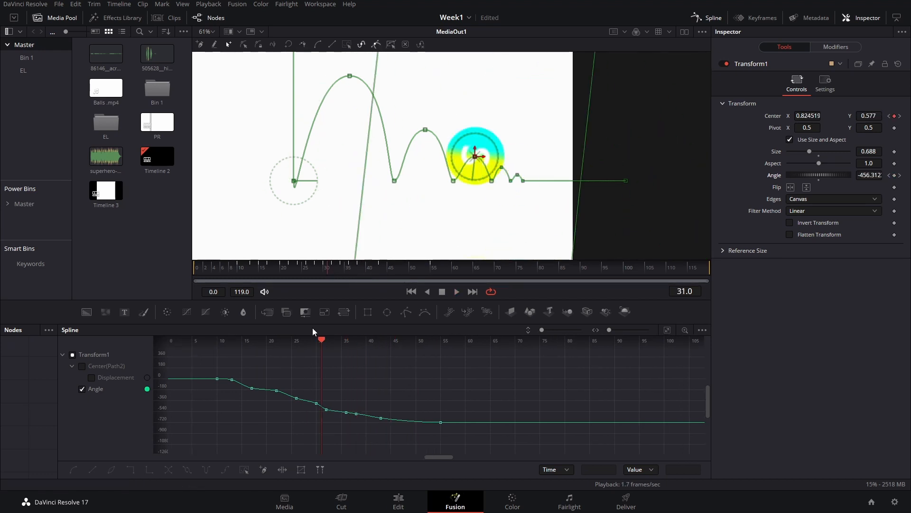
{"action": "key", "text": "space"}
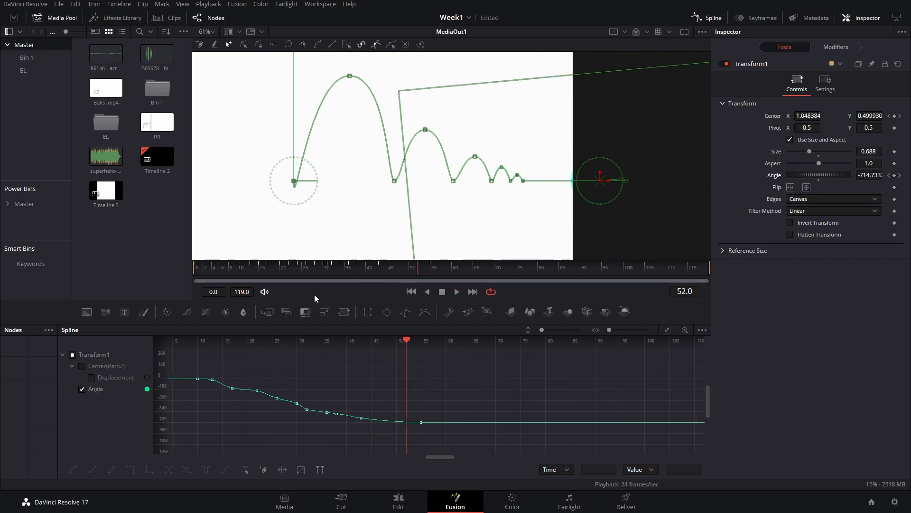
{"action": "left_click", "coordinate": [242, 273]}
{"action": "key", "text": "space"}
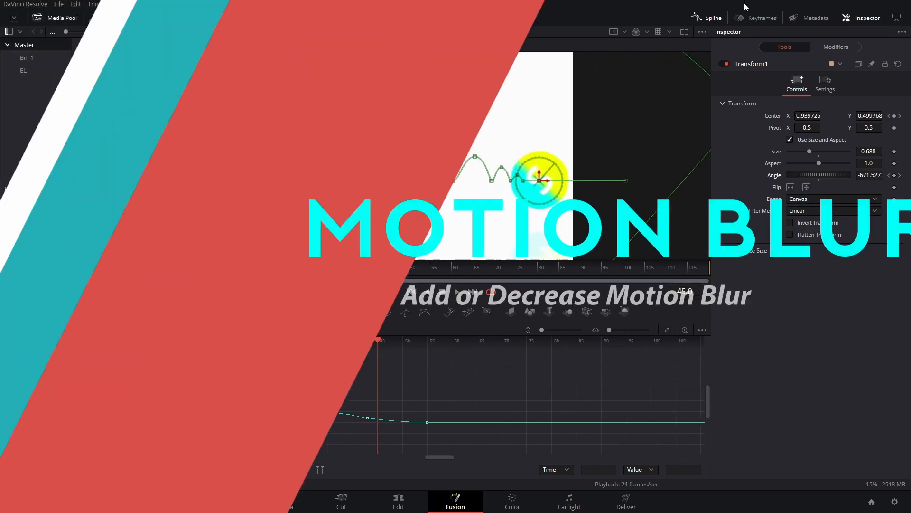
Close the Spline editor, set Transform1's motion blur shutter angle to 30, and play the bounces to check the blur.
{"action": "left_click", "coordinate": [709, 17]}
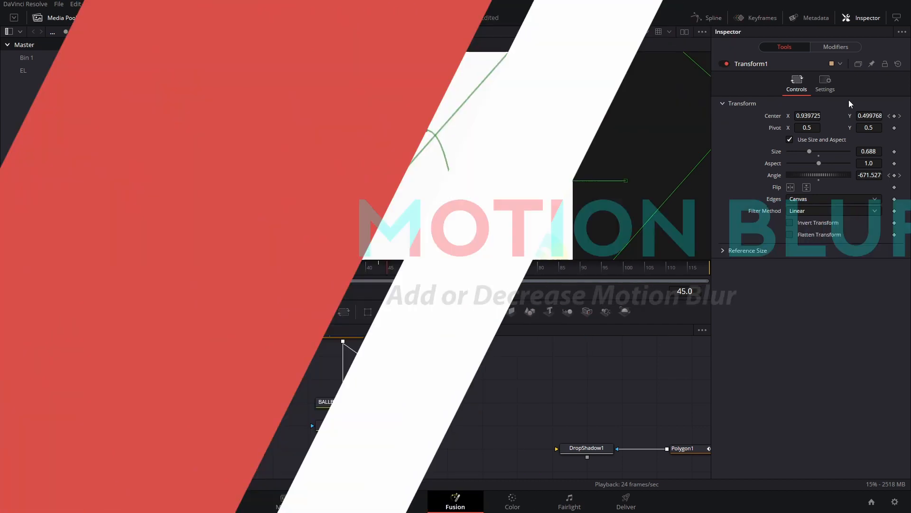
{"action": "left_click", "coordinate": [828, 83]}
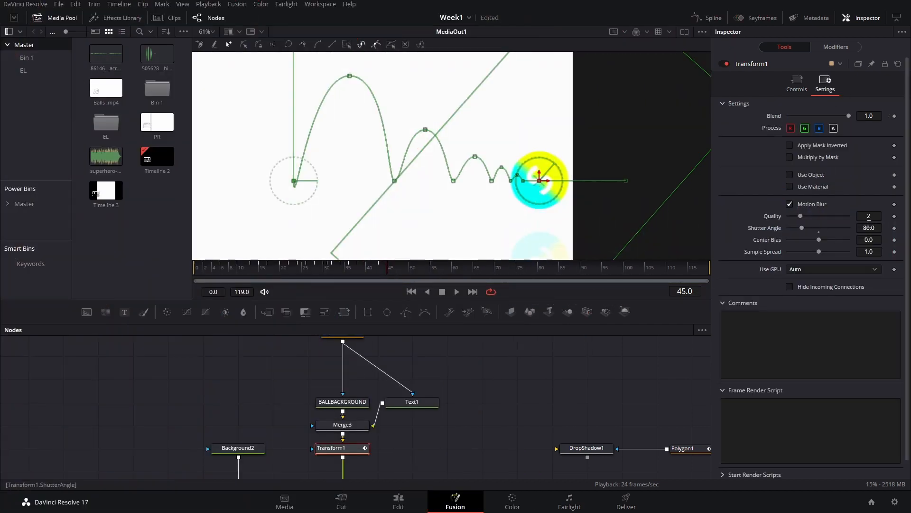
{"action": "left_click", "coordinate": [796, 229]}
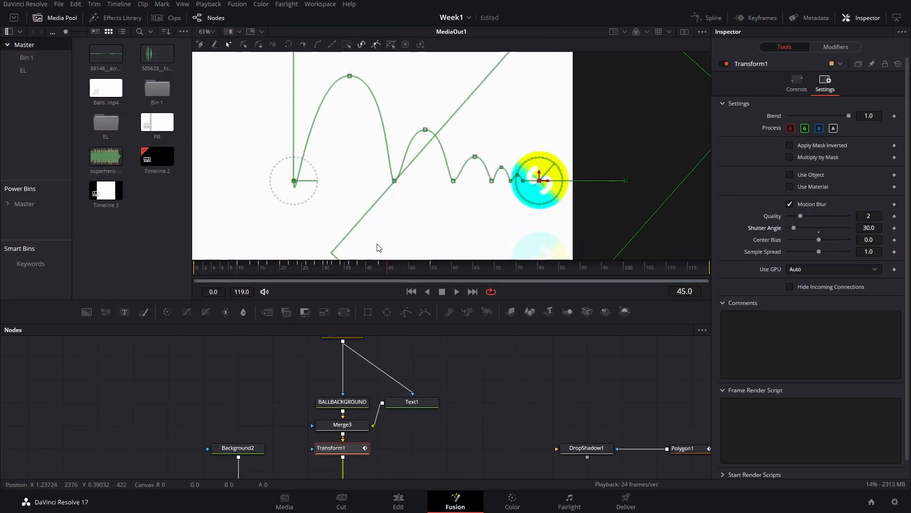
{"action": "left_click", "coordinate": [225, 269]}
{"action": "key", "text": "space"}
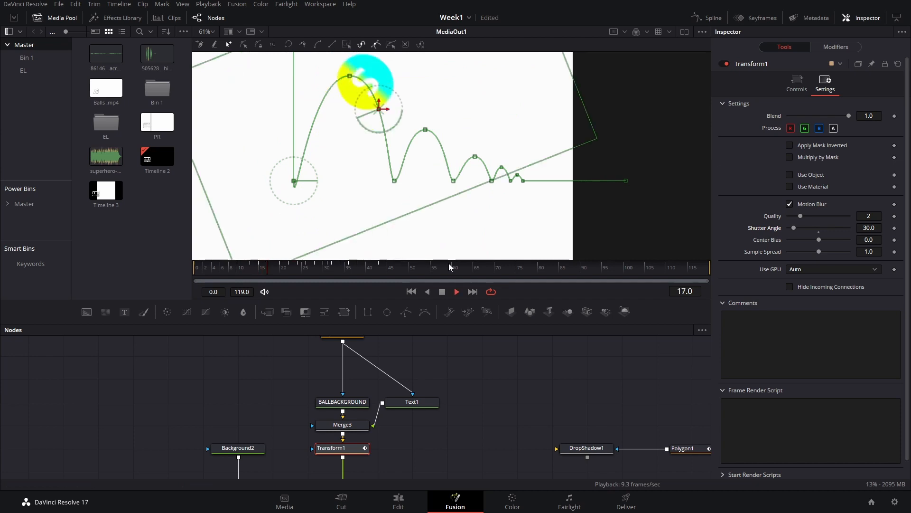
{"action": "key", "text": "space"}
Set the Y position of Mirror 1 in the Mirrors1 node to 0.406, judging the reflection on frame 46.
{"action": "left_click_drag", "start_coordinate": [482, 187], "coordinate": [498, 146]}
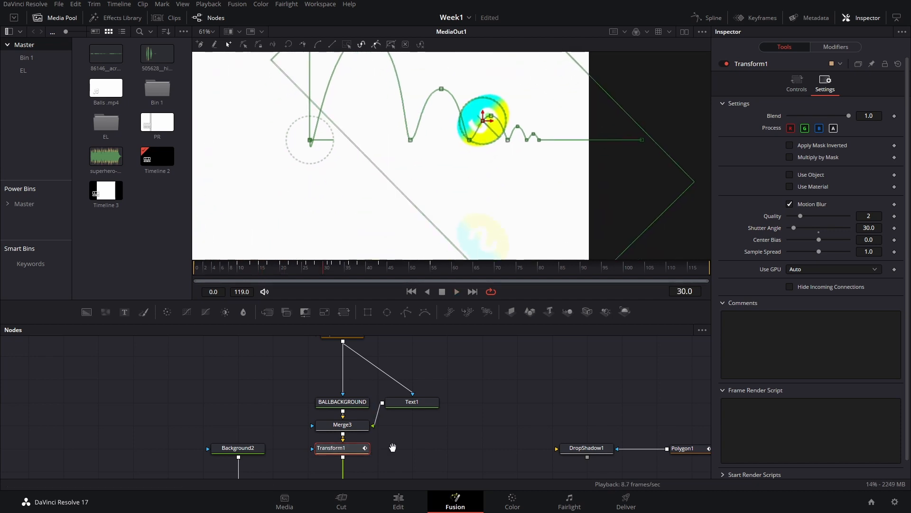
{"action": "left_click_drag", "start_coordinate": [393, 448], "coordinate": [467, 394]}
{"action": "left_click", "coordinate": [470, 440]}
{"action": "left_click", "coordinate": [317, 271]}
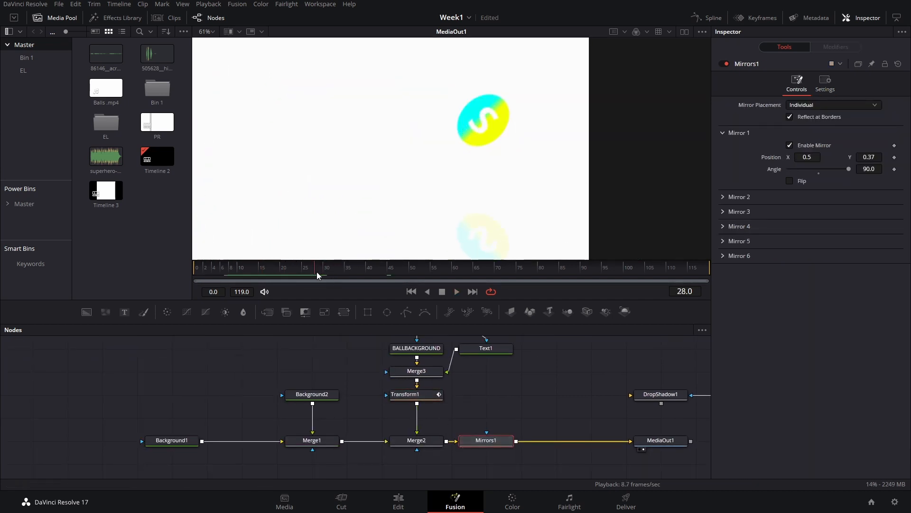
{"action": "left_click_drag", "start_coordinate": [317, 271], "coordinate": [392, 272]}
{"action": "left_click", "coordinate": [409, 394]}
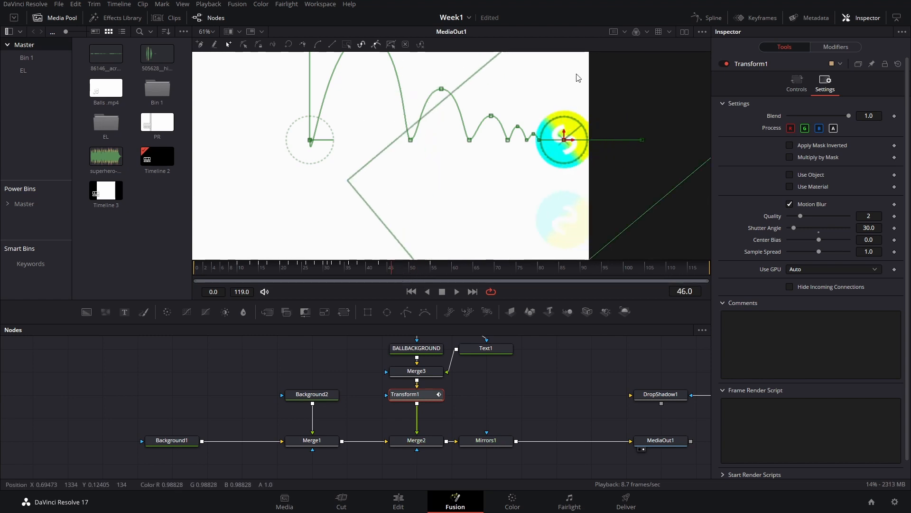
{"action": "left_click", "coordinate": [504, 438]}
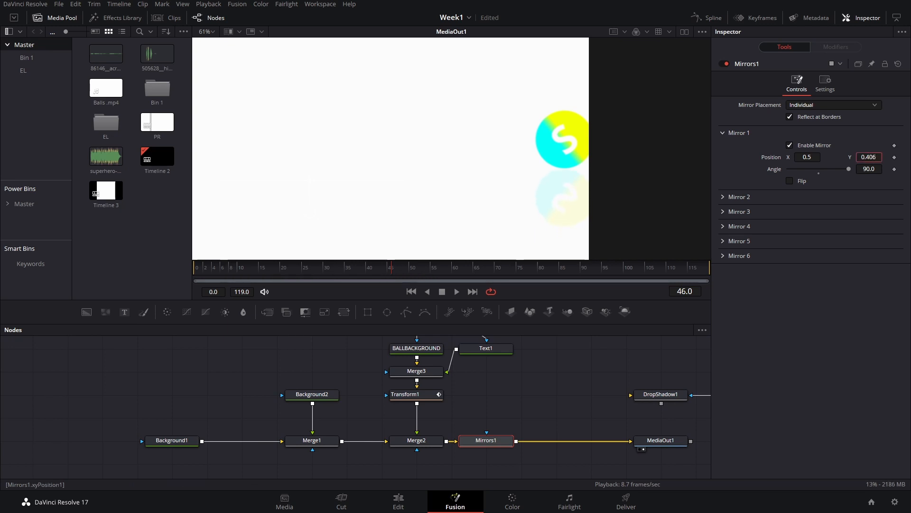
Play the animation from the start to check the ball's reflection across the full frame.
{"action": "left_click_drag", "start_coordinate": [244, 269], "coordinate": [199, 269]}
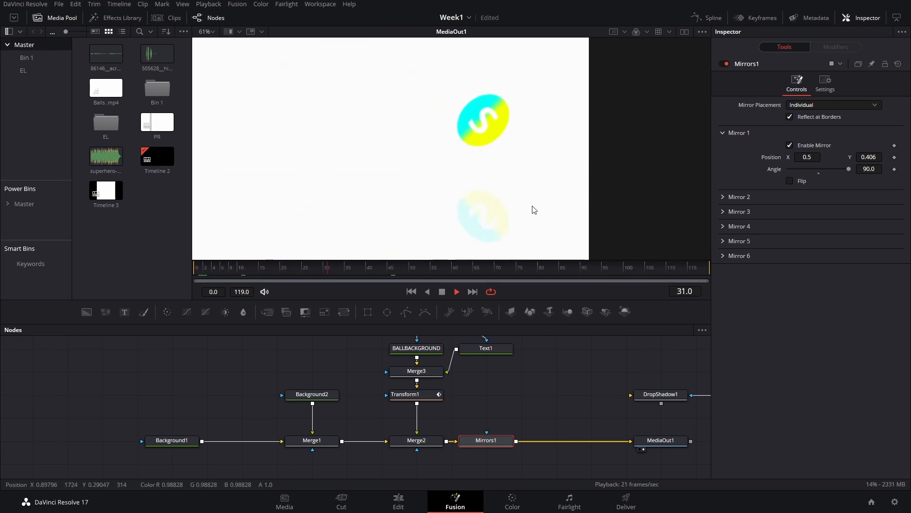
{"action": "key", "text": "space"}
{"action": "scroll", "coordinate": [533, 207], "scroll_direction": "down", "scroll_amount": 3}
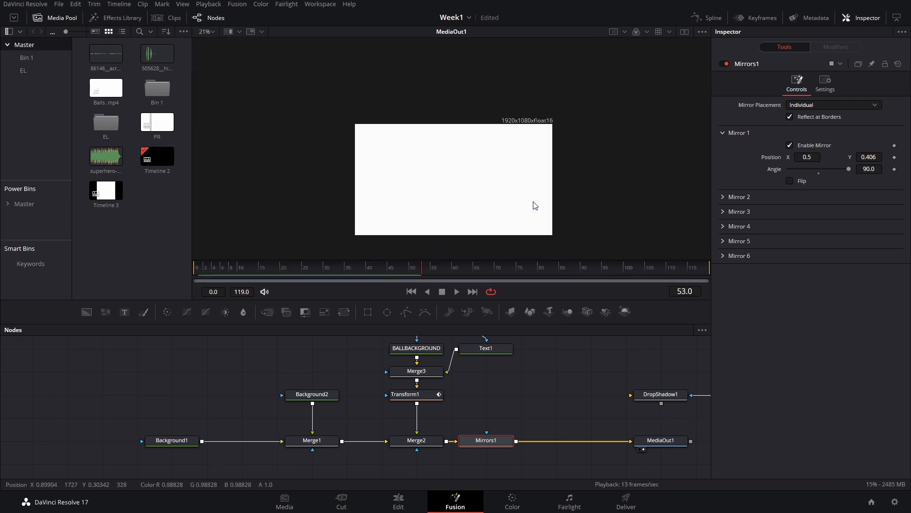